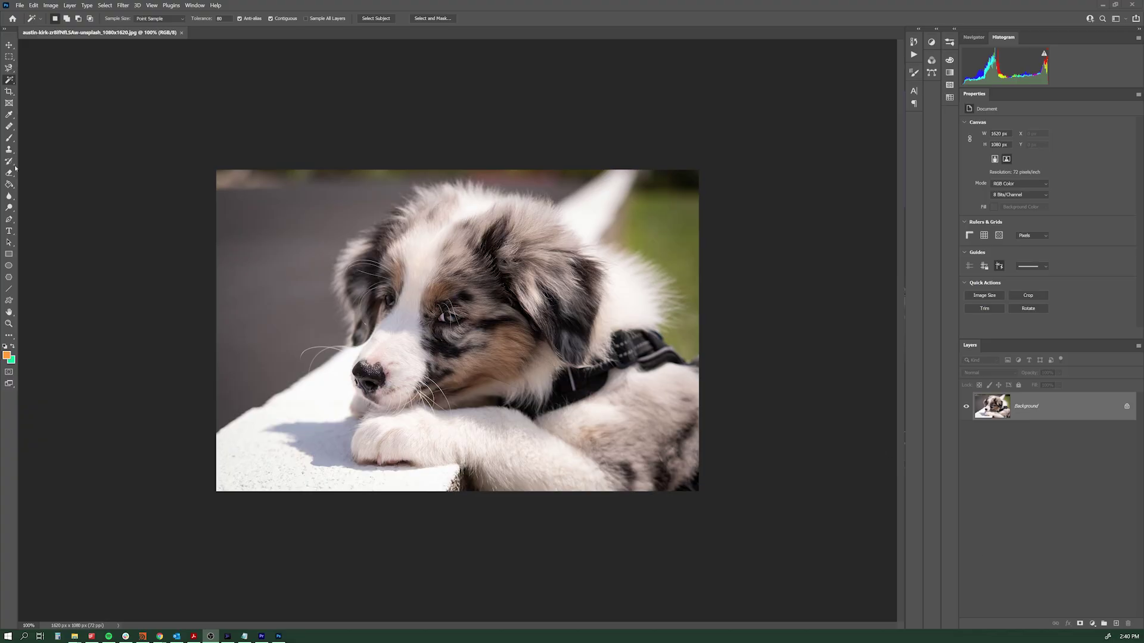
Step: Open Image Size for the puppy photo, zoom the preview to 66.7% over its face, and keep Width in Pixels
click(53, 6)
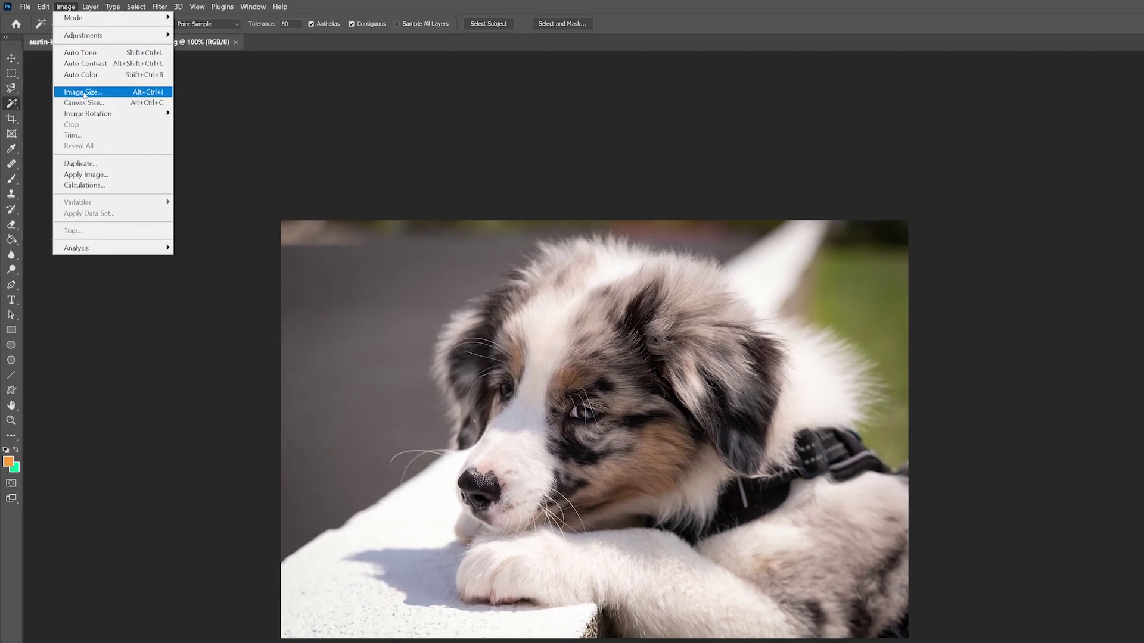
click(63, 71)
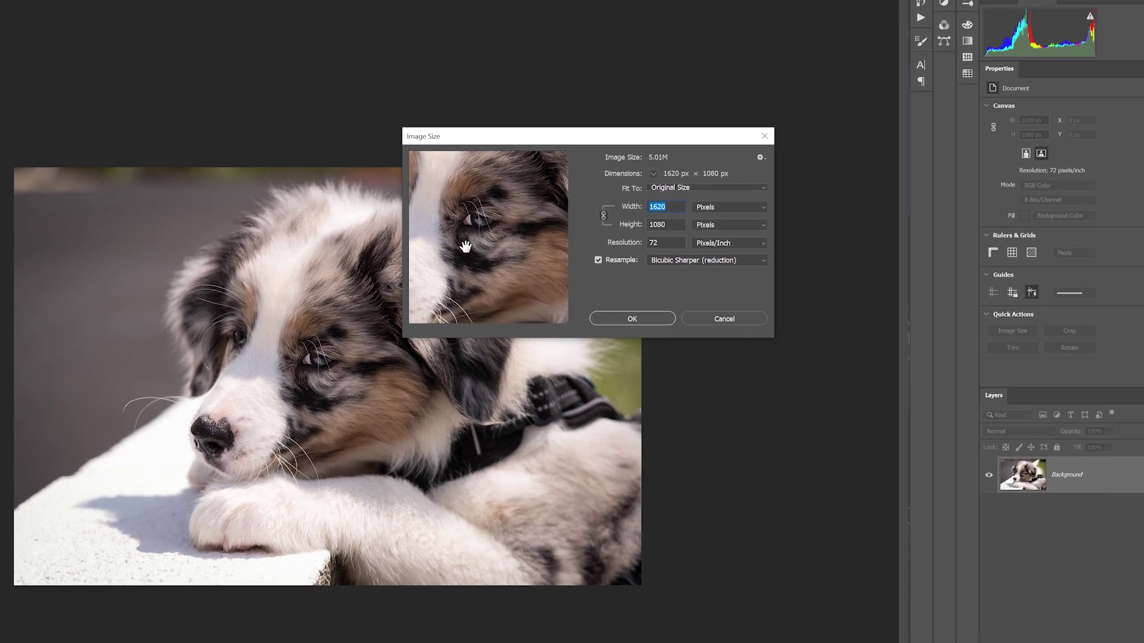
drag(466, 246, 511, 248)
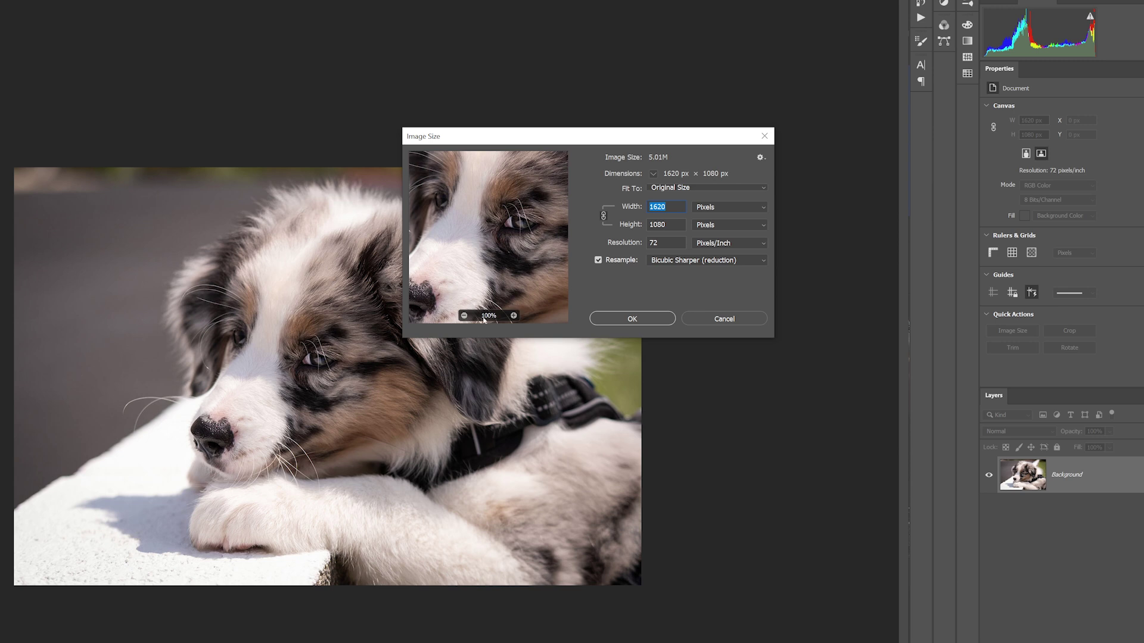
click(466, 316)
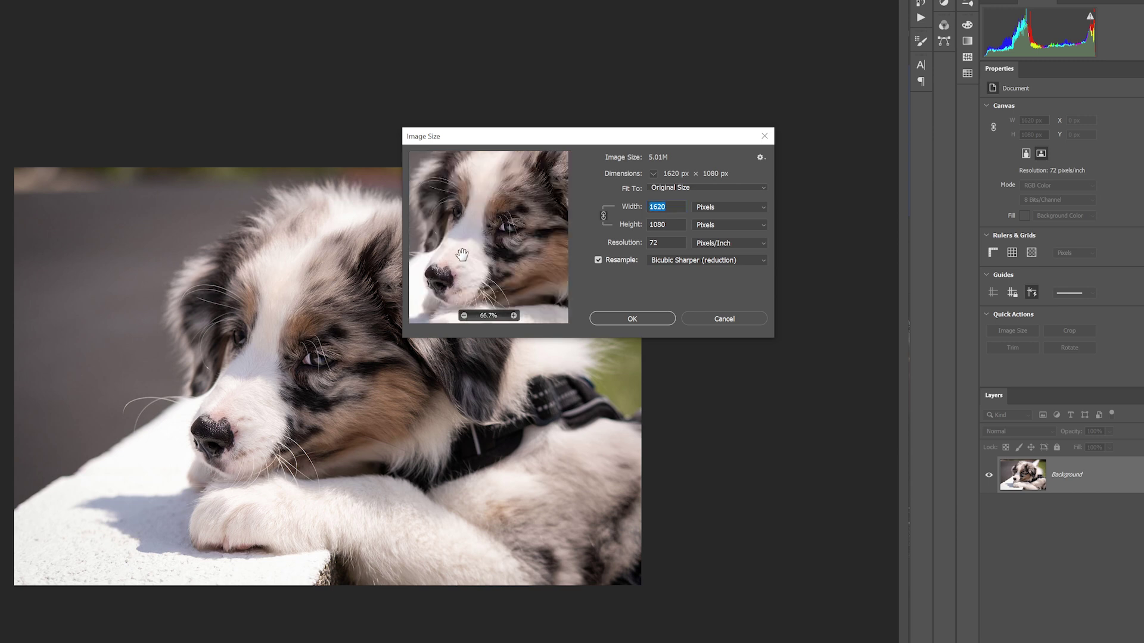
click(513, 315)
drag(477, 280, 487, 251)
mouse_move(465, 322)
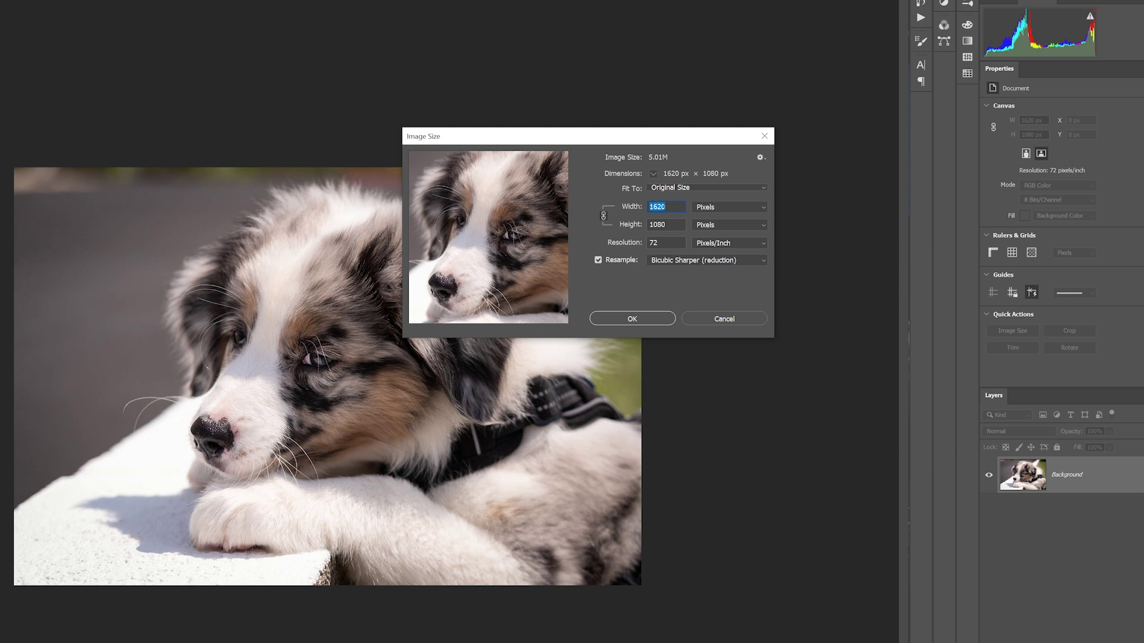
click(758, 207)
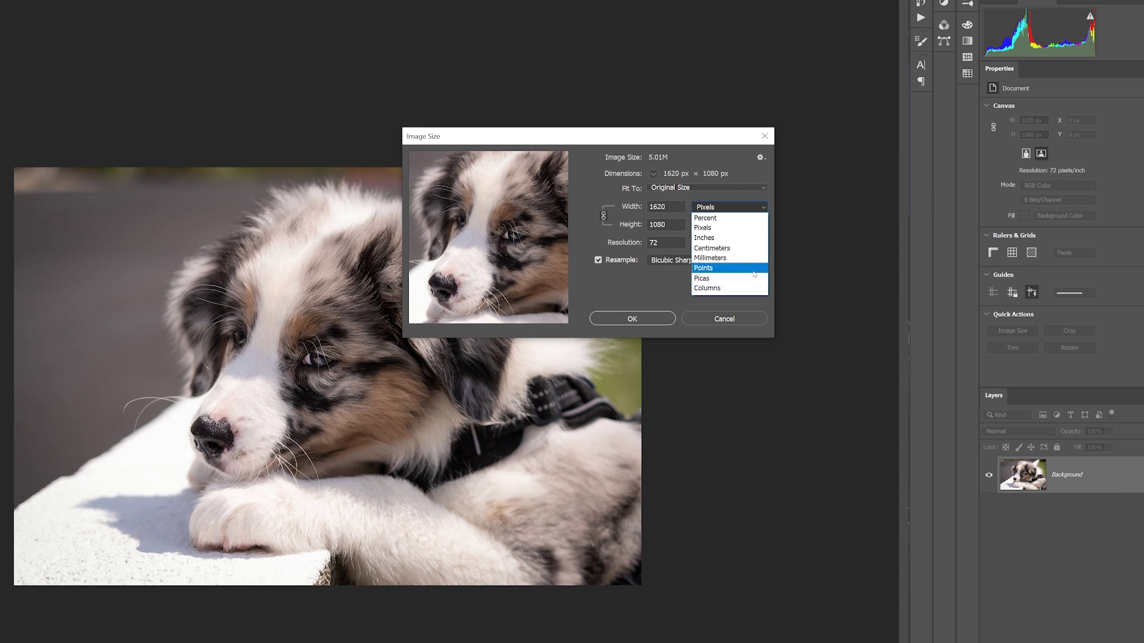
Step: Enter a 300 ppi resolution (6750 × 4500 px), then change it back to 72 ppi
click(668, 243)
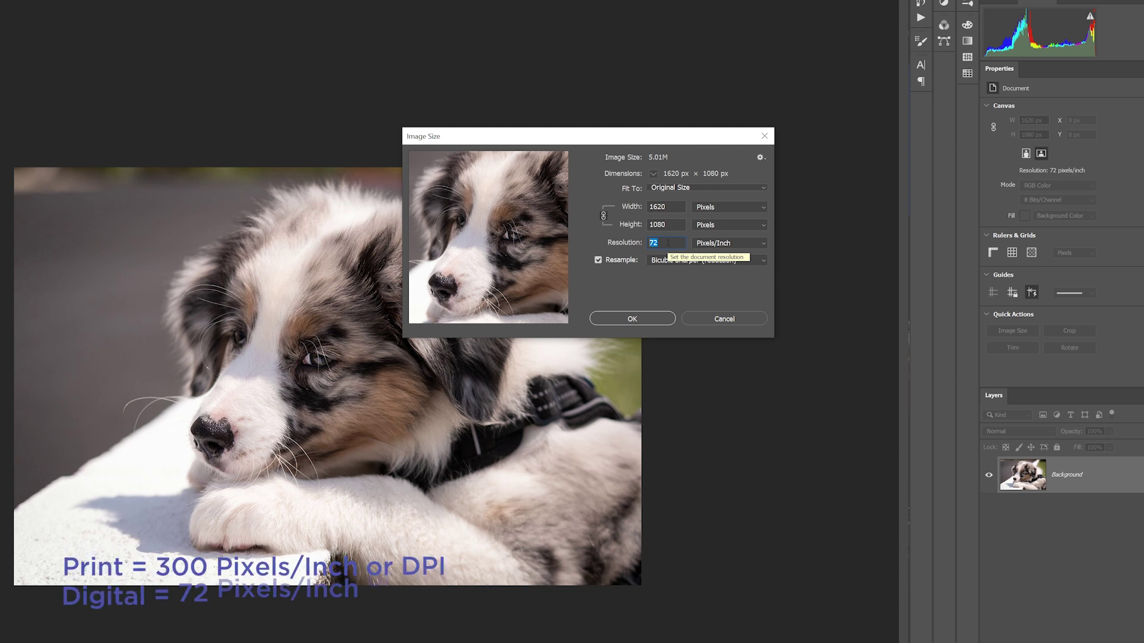
text(300)
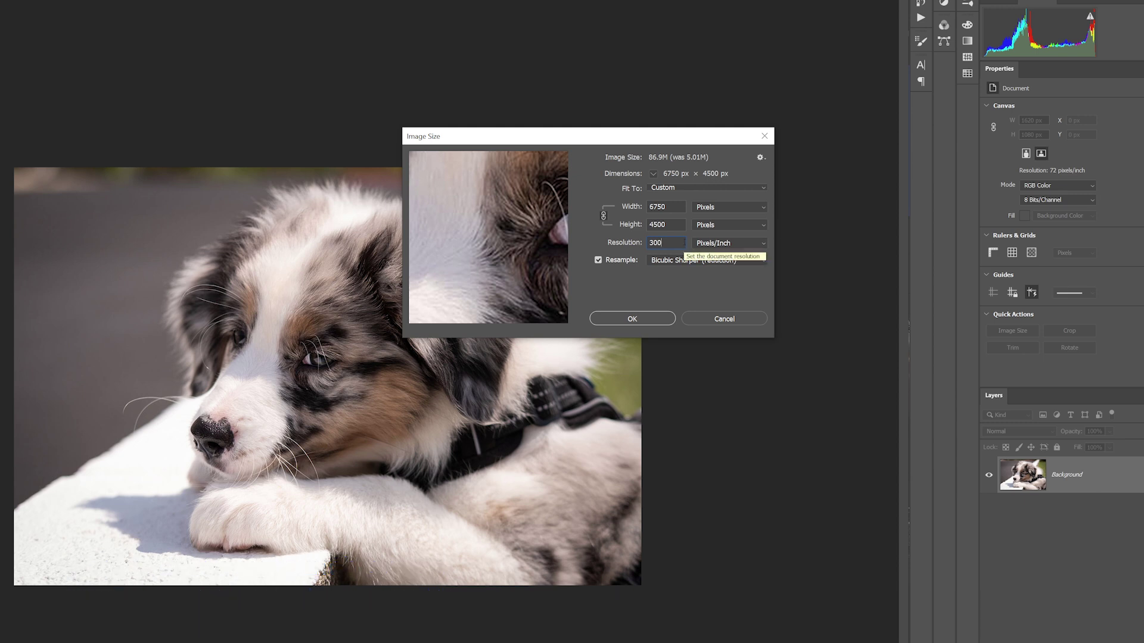
double_click(659, 245)
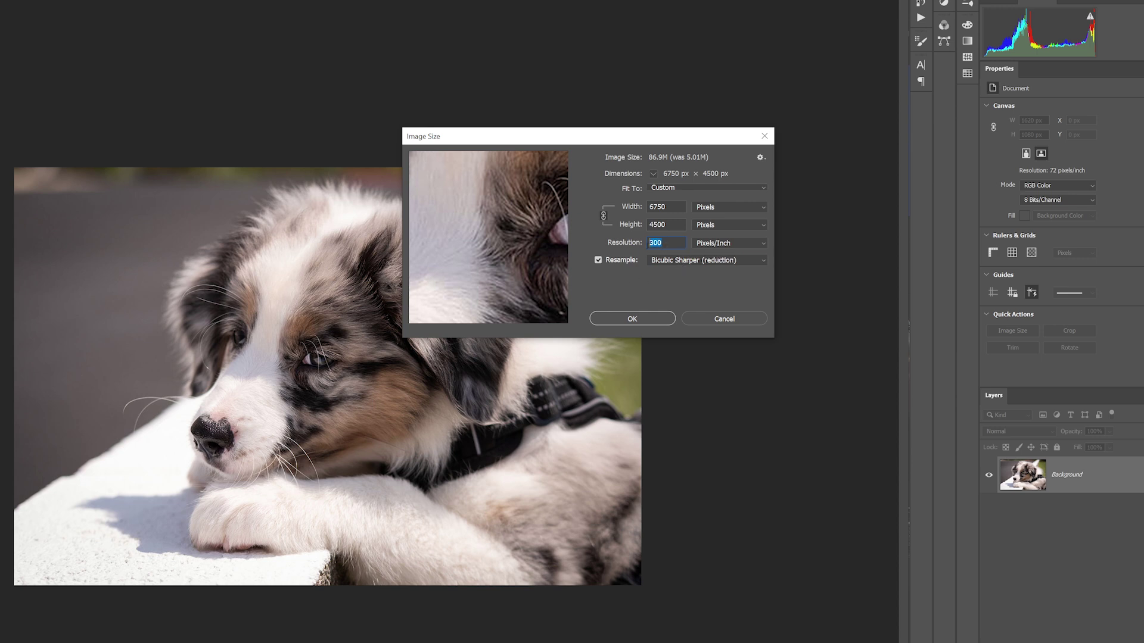
text(72)
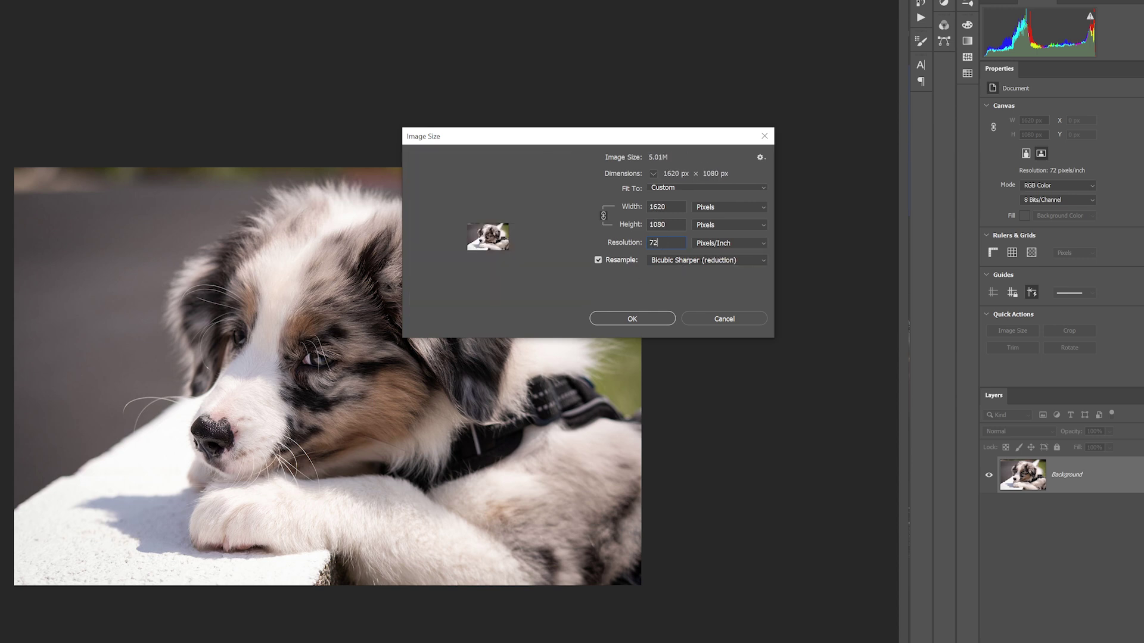
drag(505, 241, 512, 258)
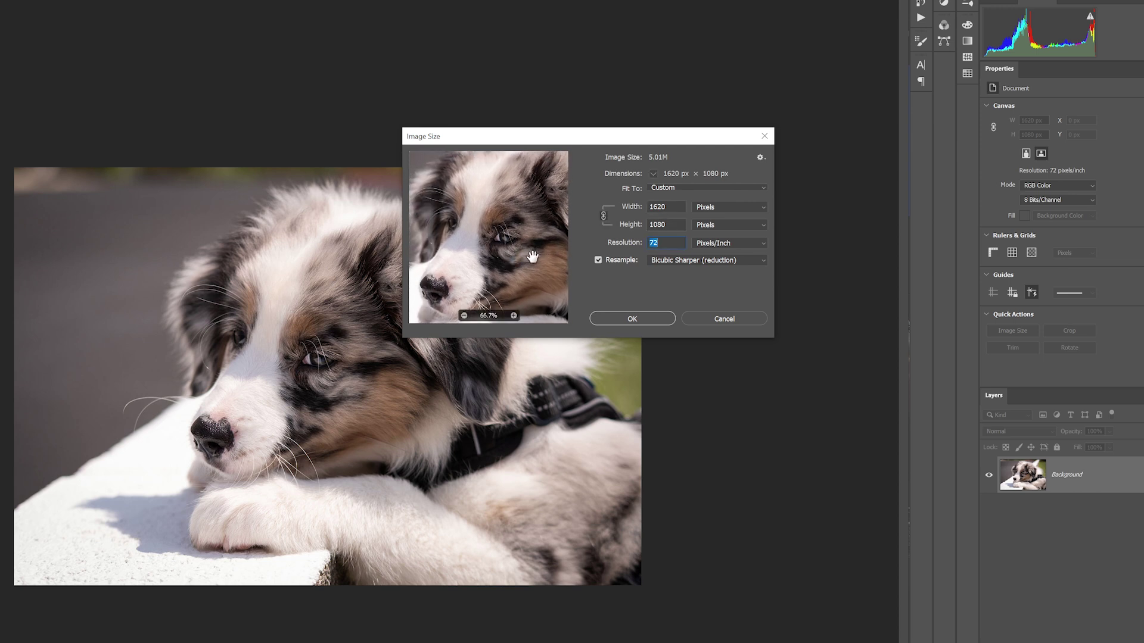
key(Tab)
Step: Pick Automatic in the Resample list instead of Bicubic Sharper (reduction)
click(753, 264)
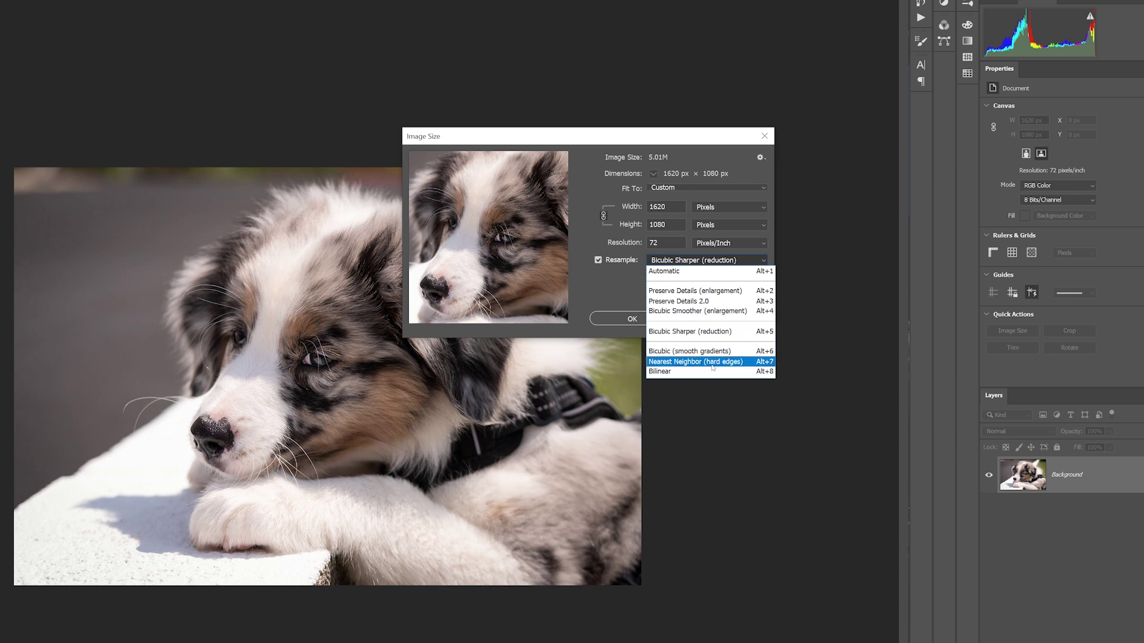
click(677, 273)
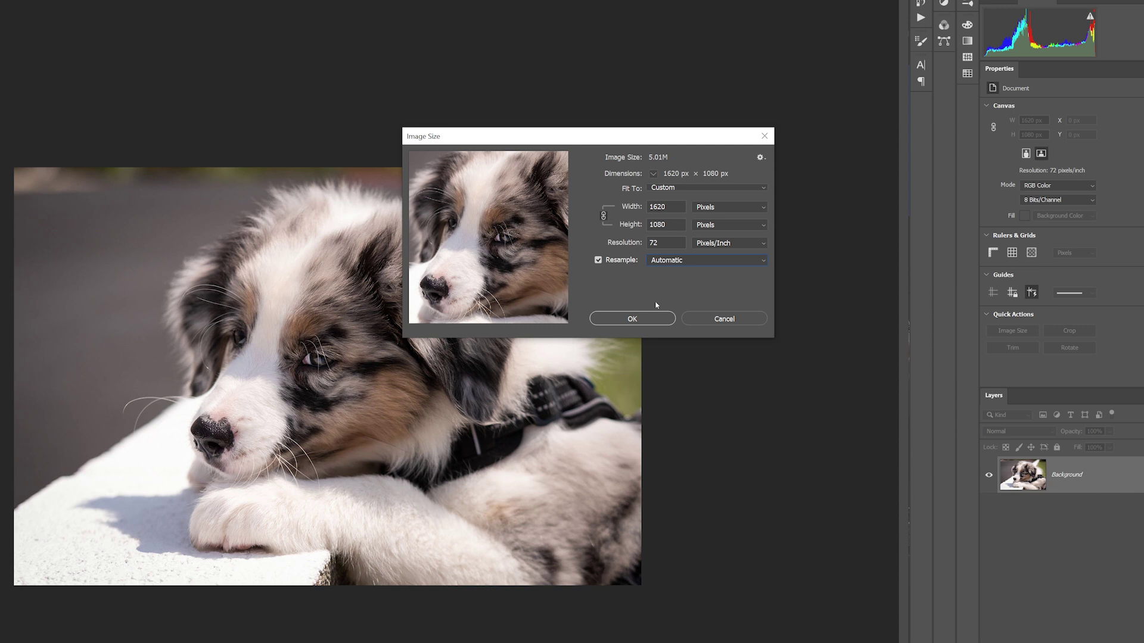
click(694, 262)
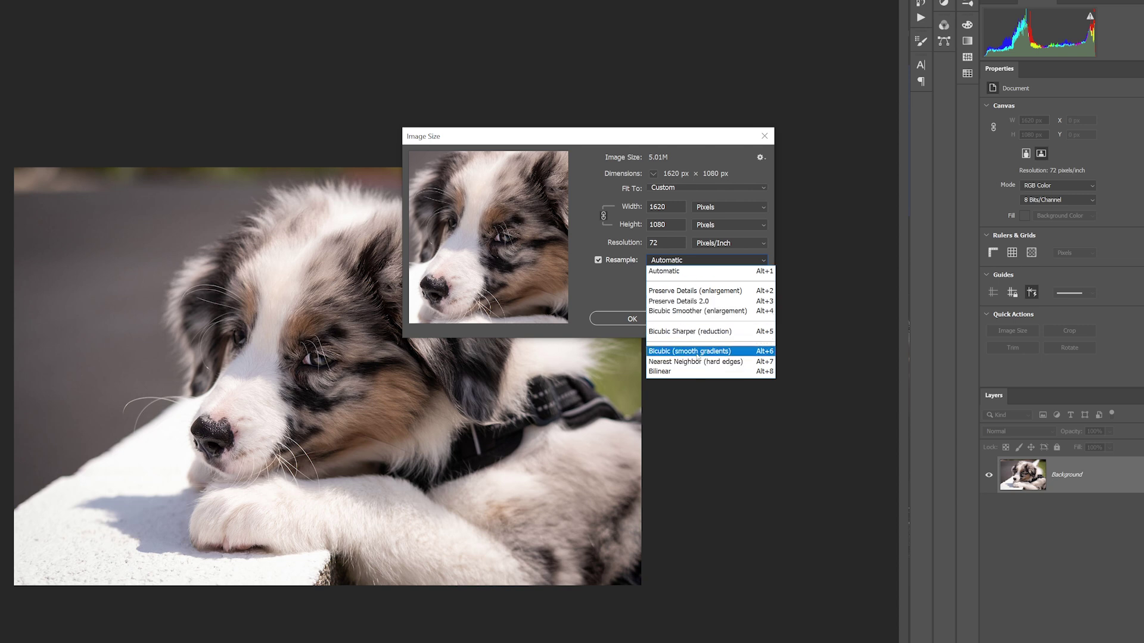
key(Escape)
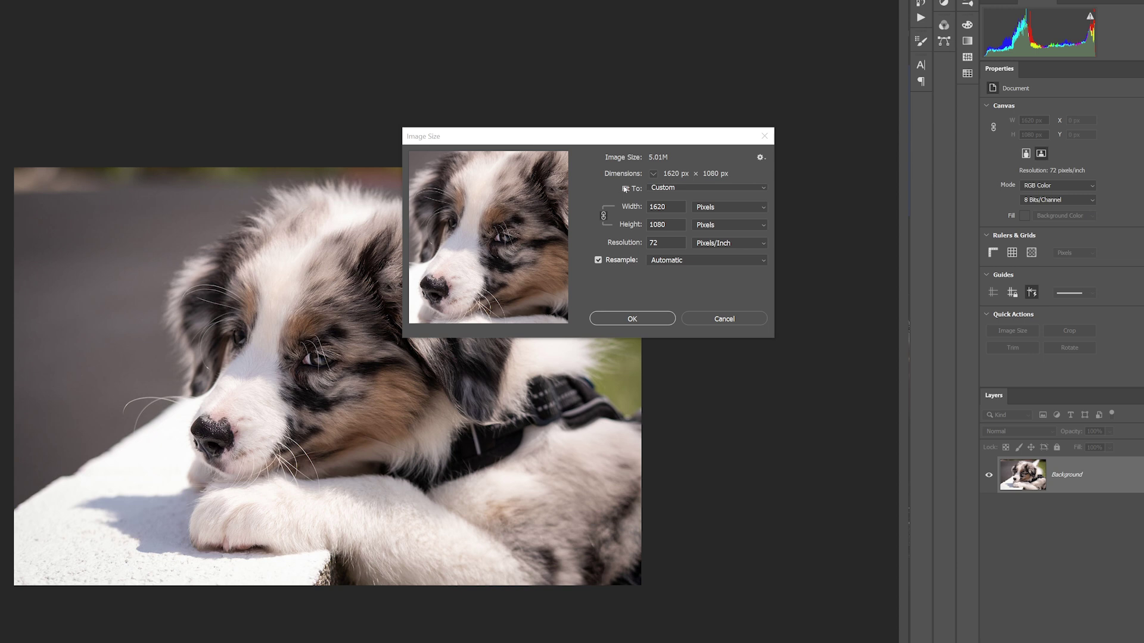
Step: Leave Fit To on Custom and uncheck Resample, giving 22.5 × 15 inches at 72 ppi
click(761, 189)
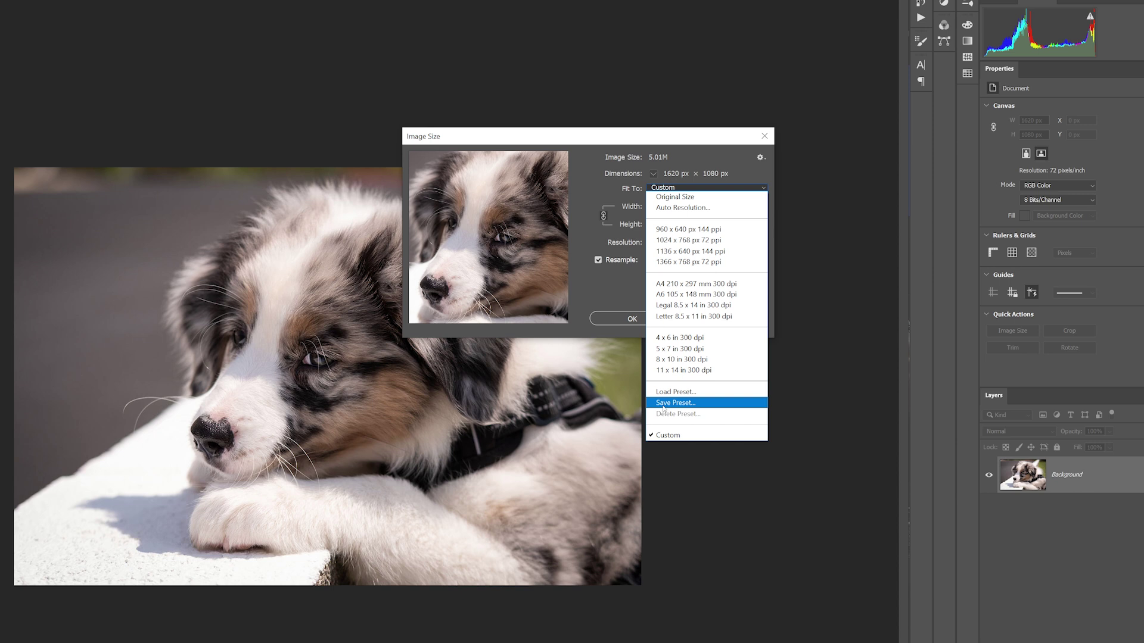
click(645, 135)
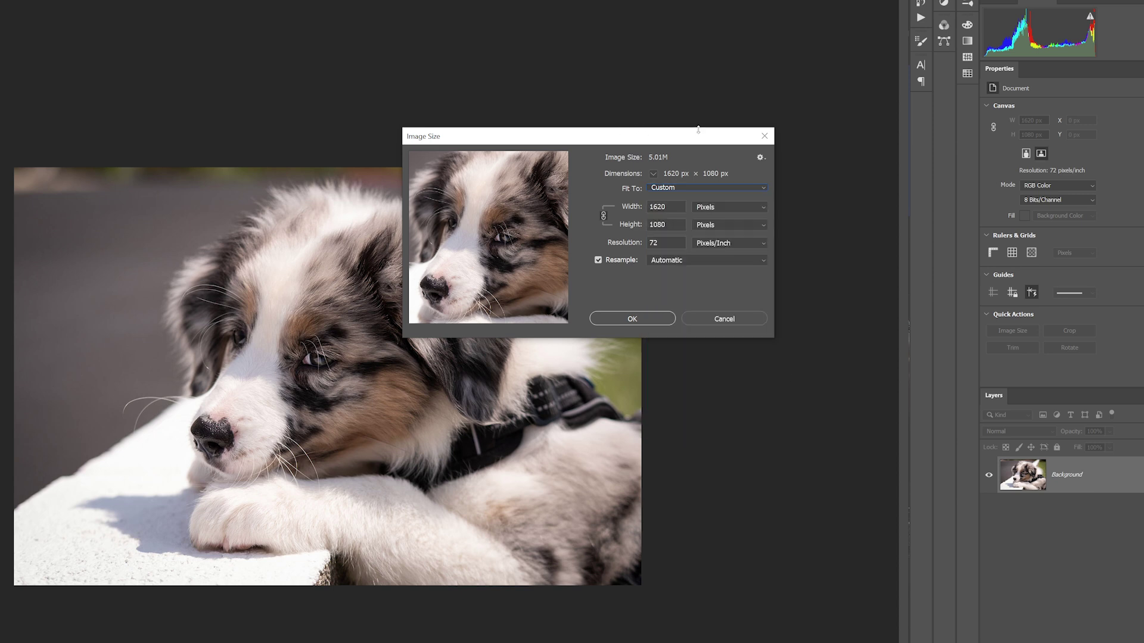
click(598, 260)
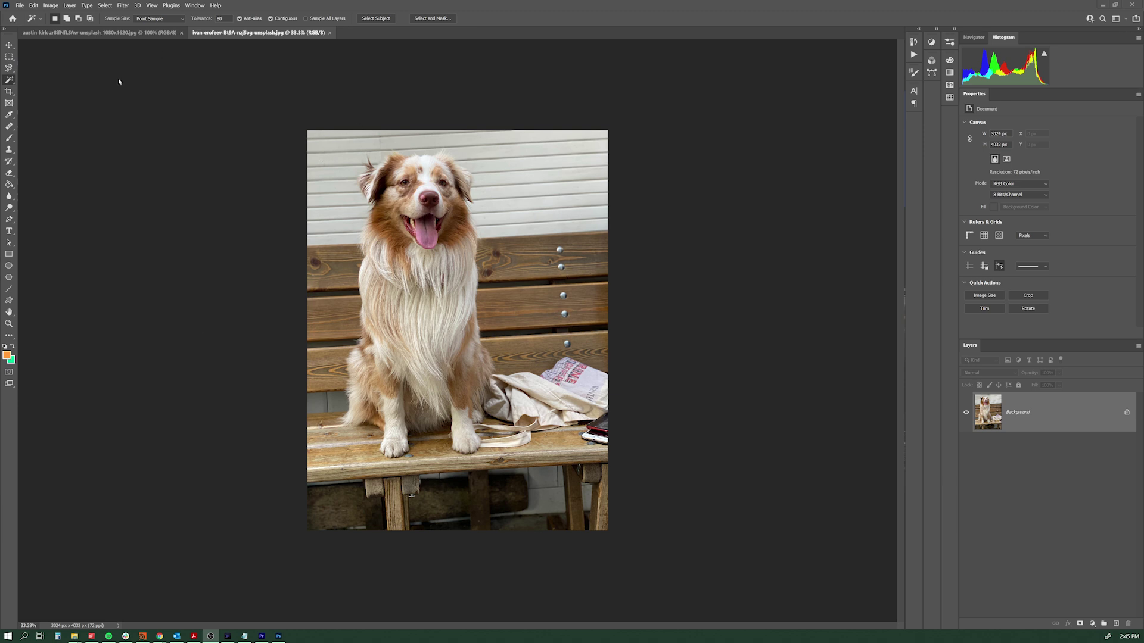
Step: Open Canvas Size with Alt+Ctrl+C and switch the width units to Inches, reading 42 × 56 inches
click(50, 6)
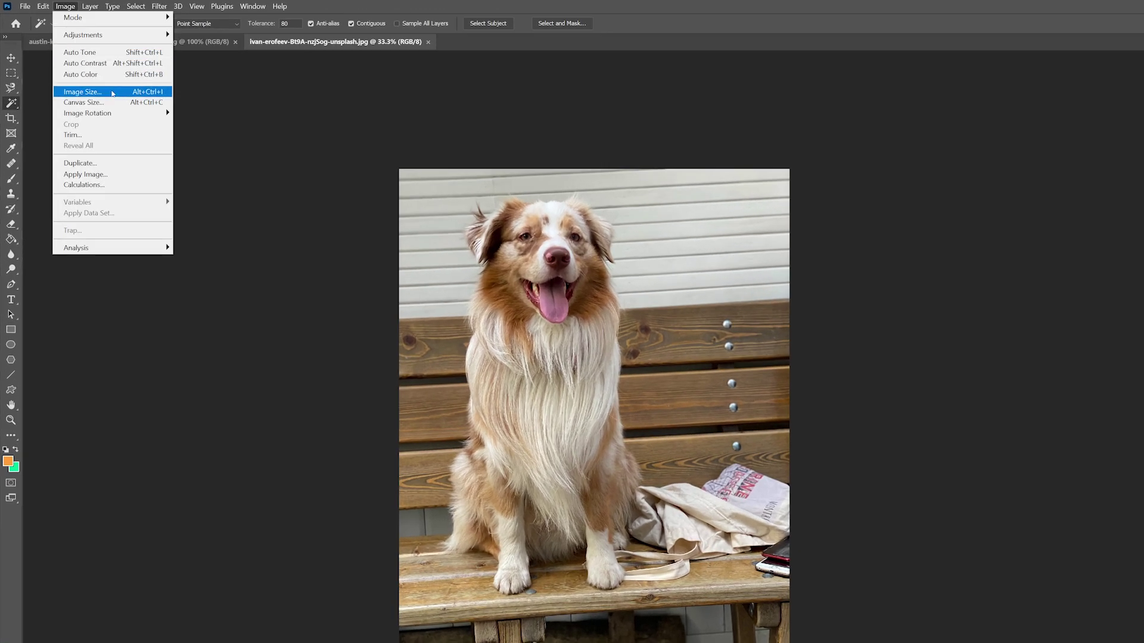
click(64, 71)
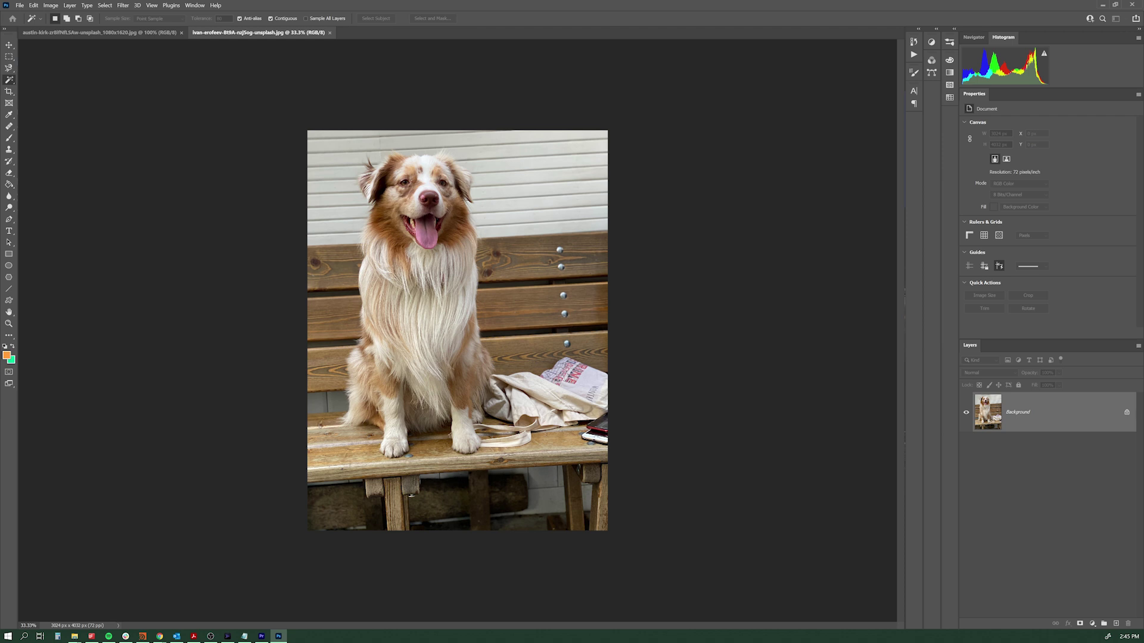
key(ctrl+alt+c)
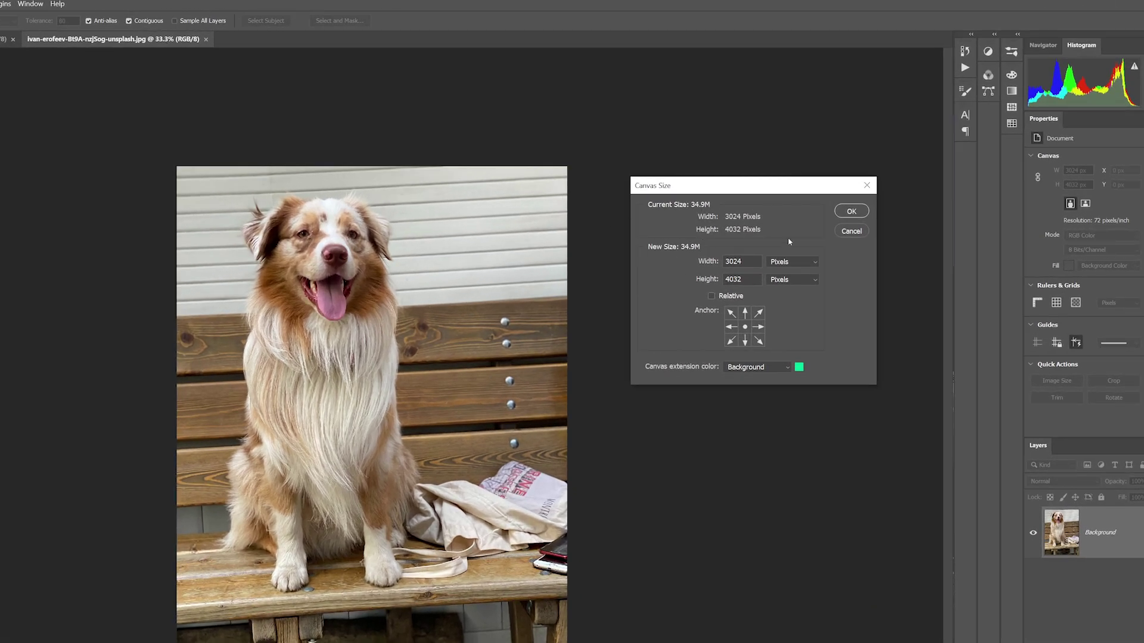
click(817, 264)
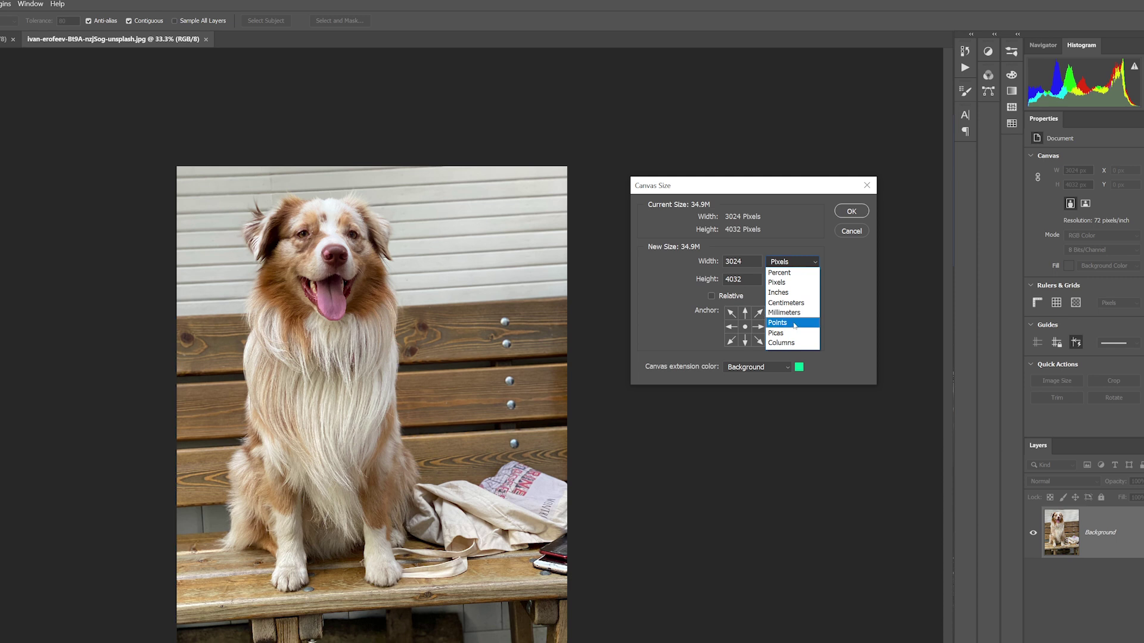
click(849, 277)
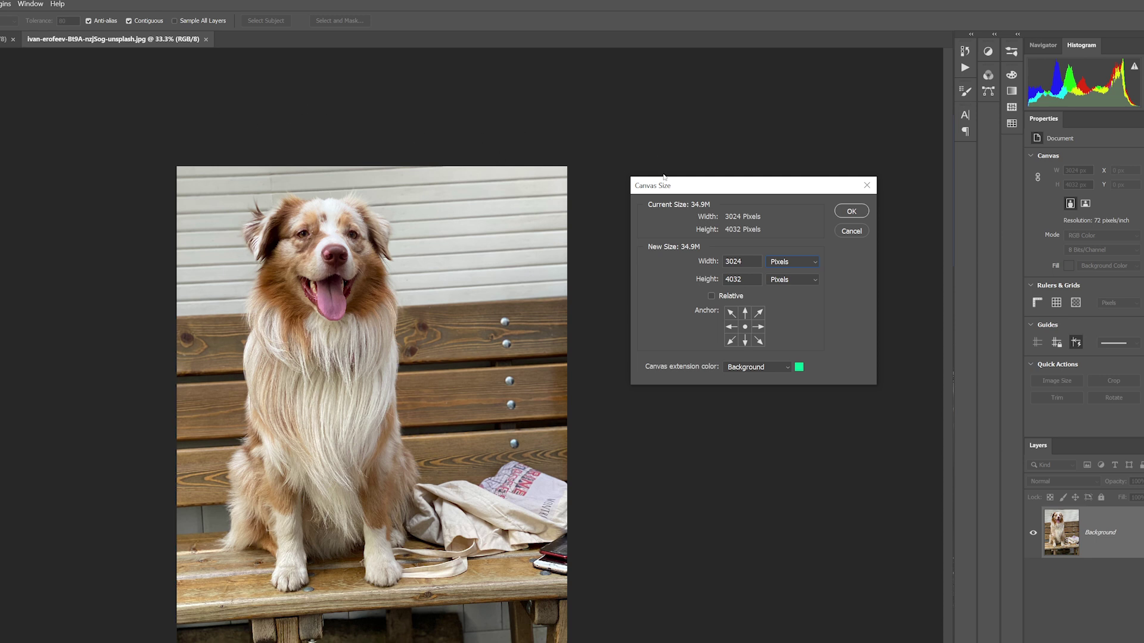
click(805, 265)
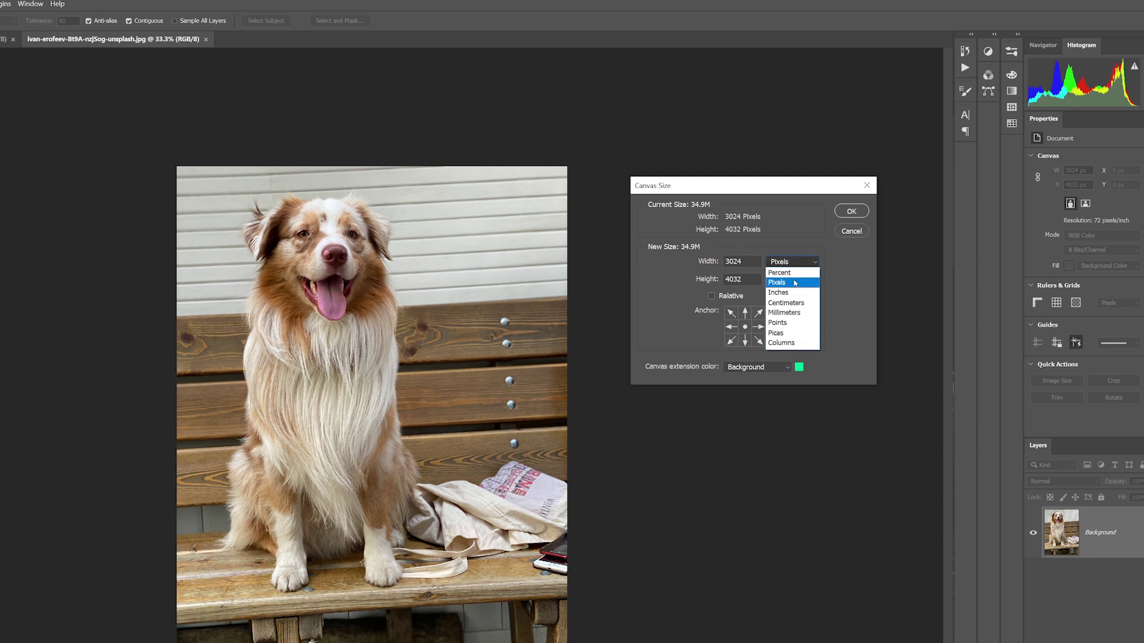
click(794, 277)
click(800, 266)
click(772, 302)
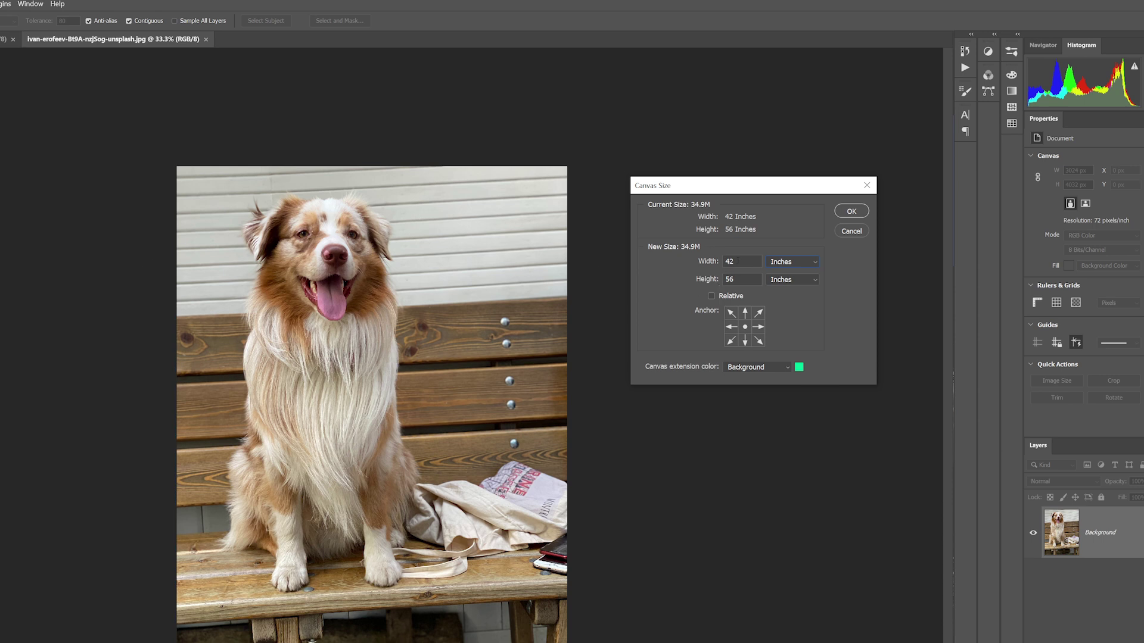
Step: Enter a canvas width of 44 inches and a height of 58 inches
key(BackSpace)
text(4)
key(BackSpace)
text(8)
Step: Keep the centre anchor and White extension colour, then apply the enlarged canvas
click(732, 316)
click(746, 329)
click(758, 327)
click(746, 328)
click(785, 371)
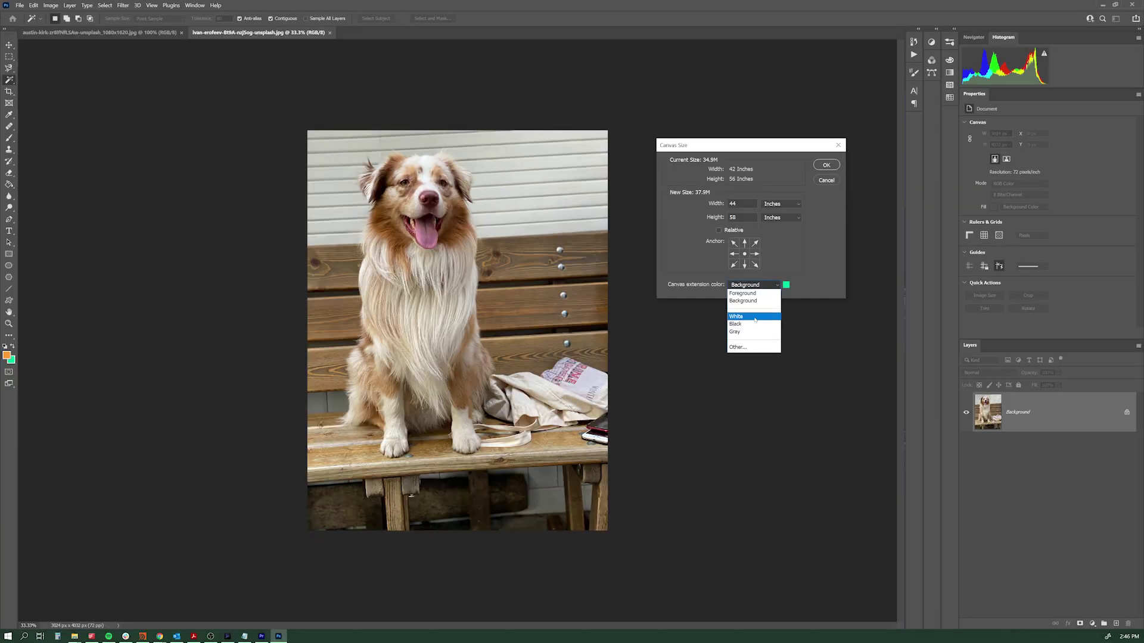
click(752, 409)
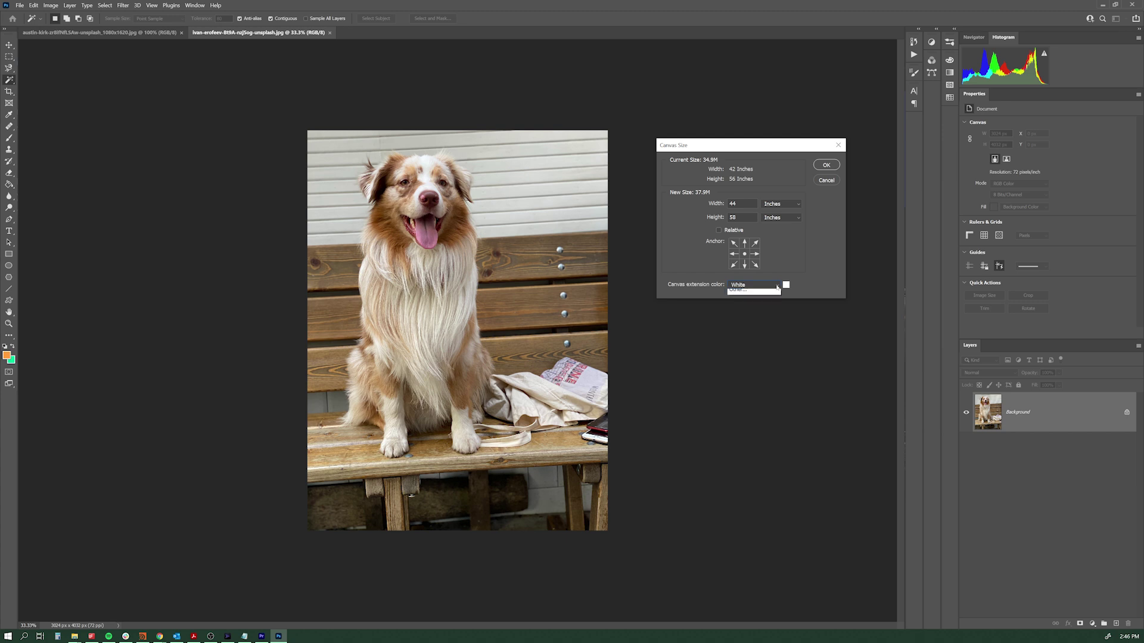
click(754, 286)
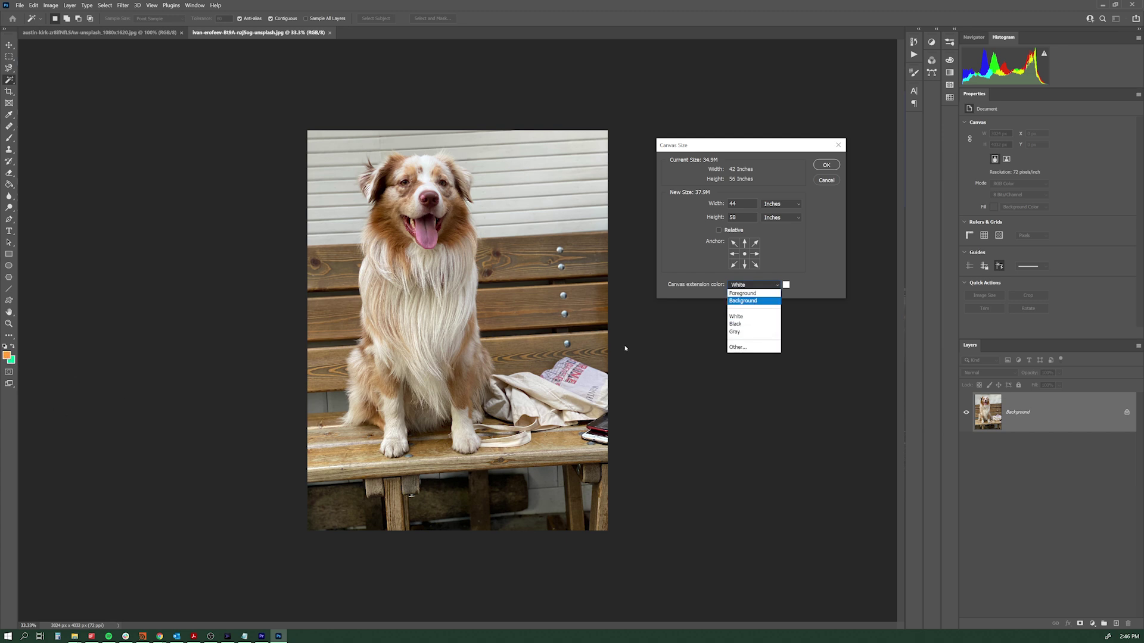
click(739, 316)
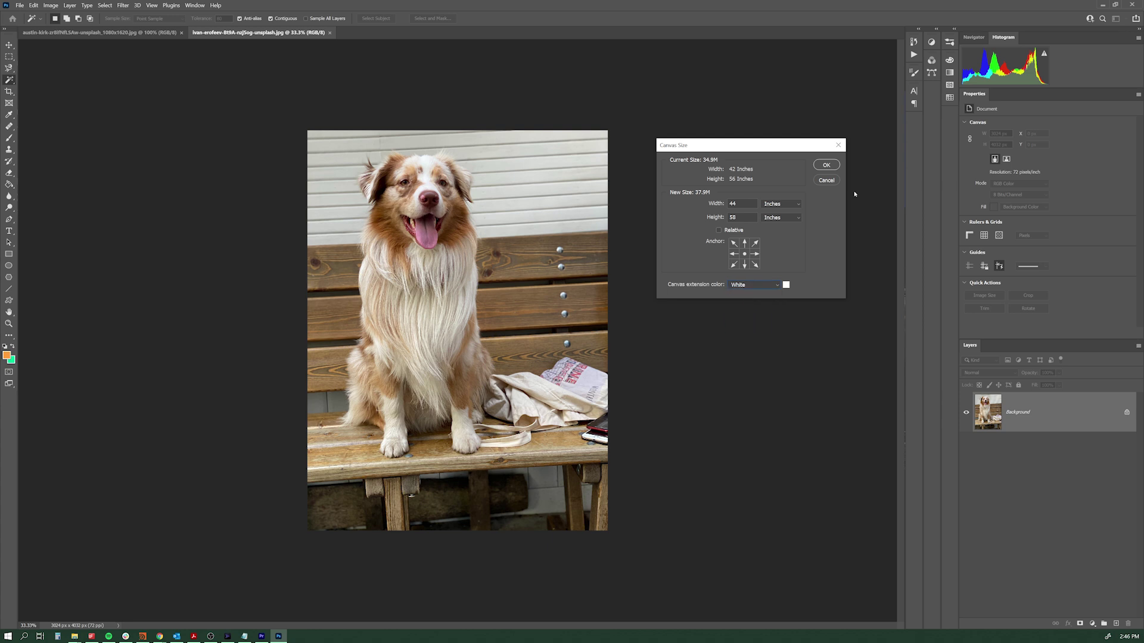
click(827, 166)
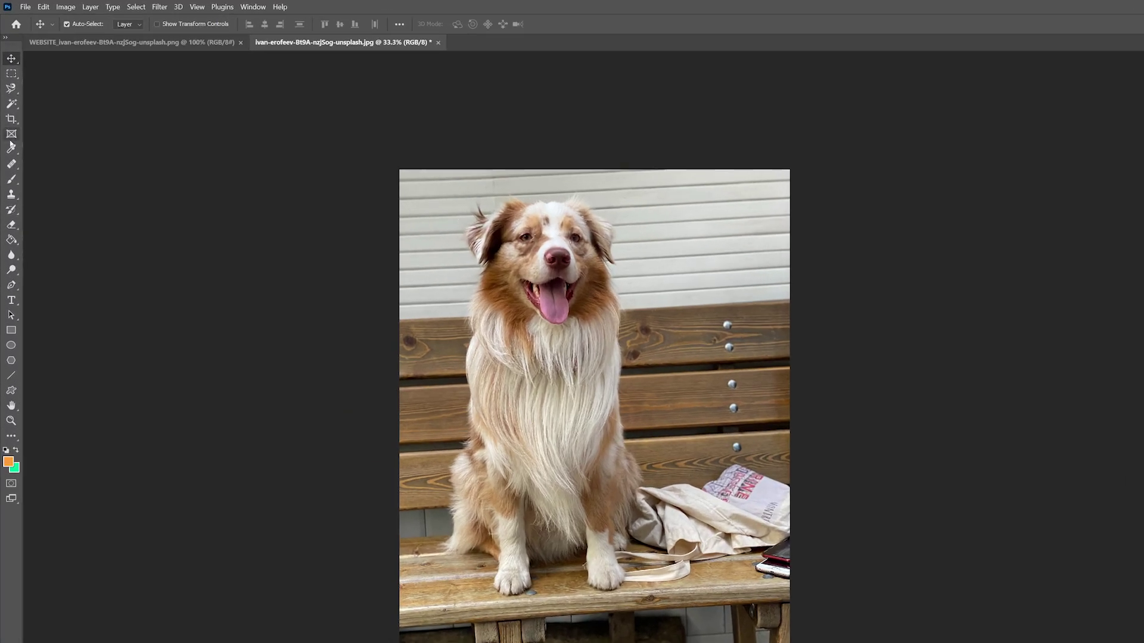
Step: Select the Crop tool with the 1024 × 768 px, 92 ppi preset
click(11, 119)
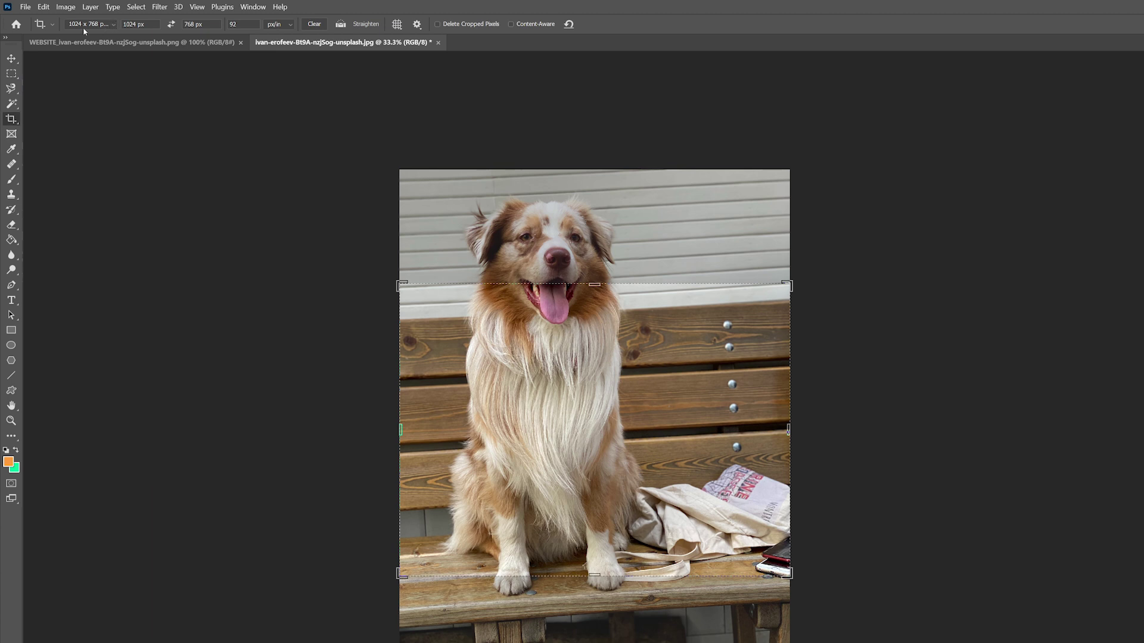
click(113, 24)
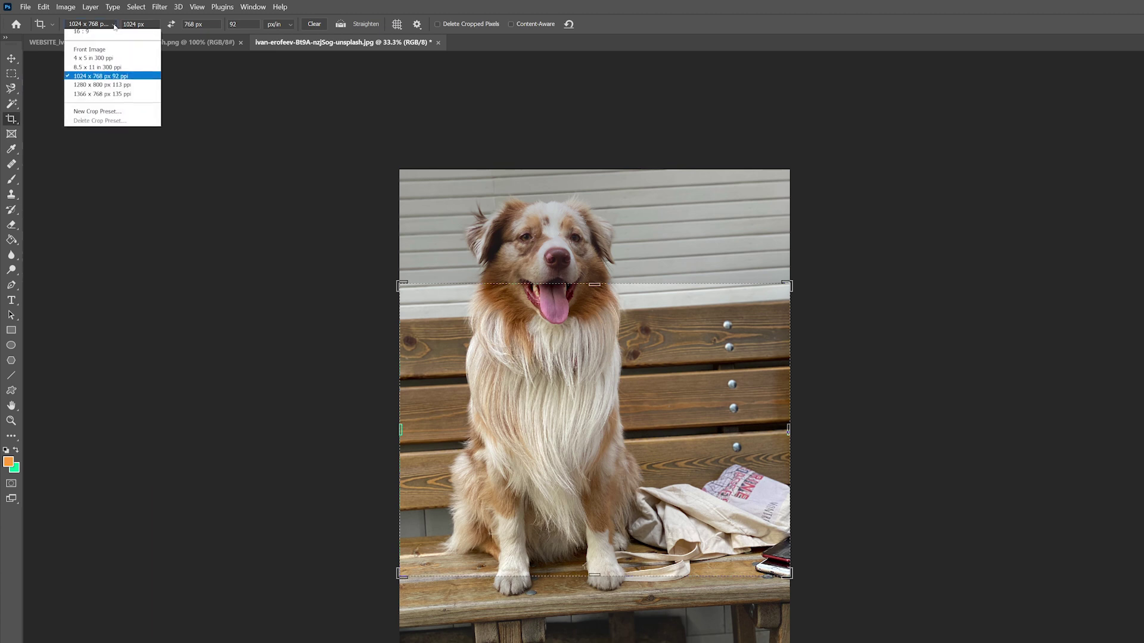
click(207, 148)
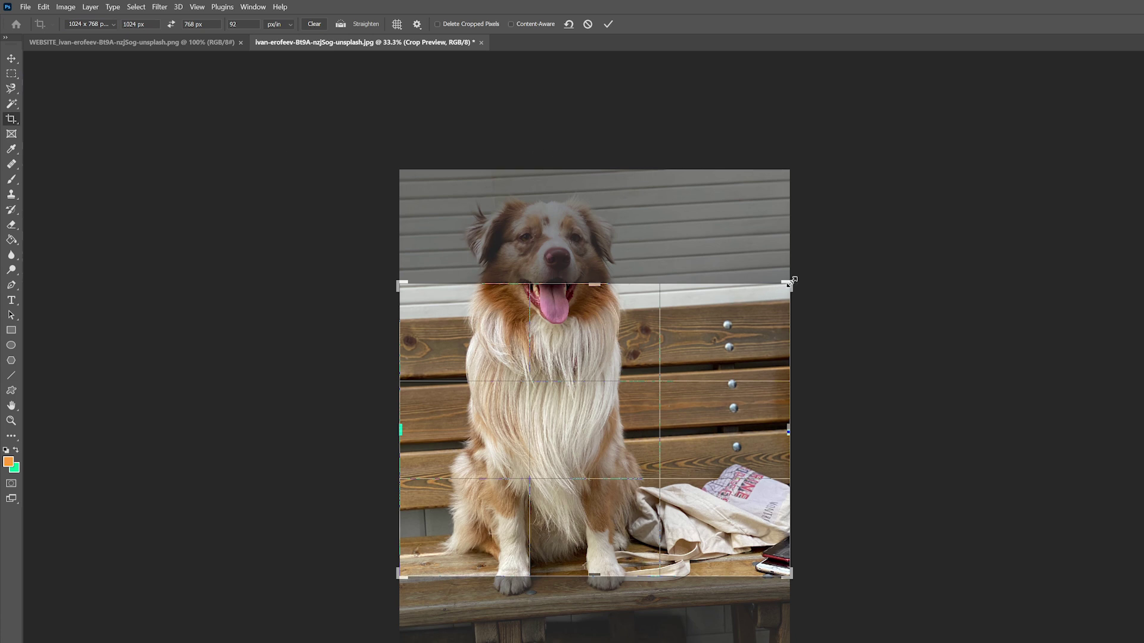
Step: Frame the crop box around the dog's head and chest, then commit the crop
drag(787, 284, 728, 322)
drag(587, 421, 564, 559)
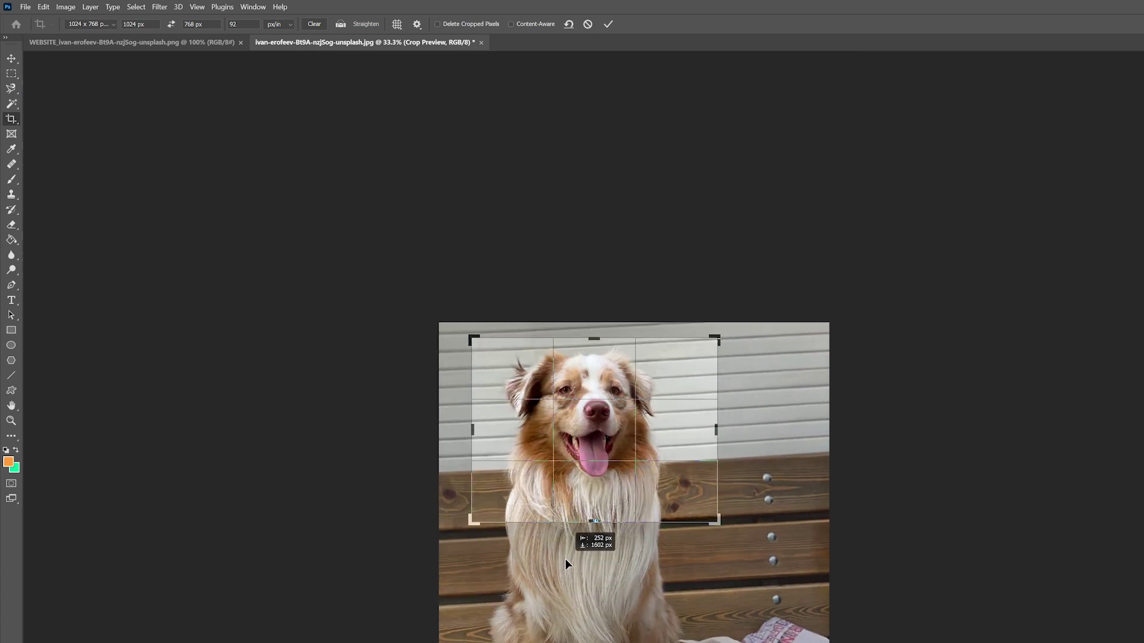
mouse_move(596, 455)
mouse_down()
mouse_move(601, 416)
mouse_move(581, 477)
mouse_move(592, 440)
mouse_up()
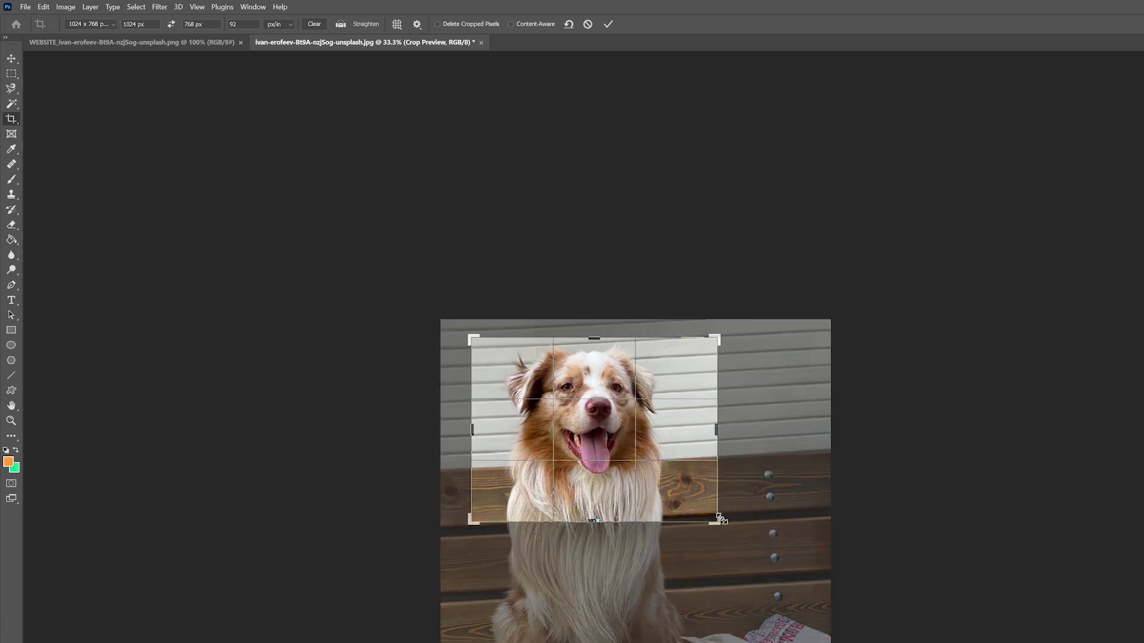
mouse_move(723, 514)
mouse_down()
mouse_move(745, 542)
mouse_move(714, 516)
mouse_up()
mouse_move(601, 411)
mouse_down()
mouse_move(616, 439)
mouse_move(609, 431)
mouse_up()
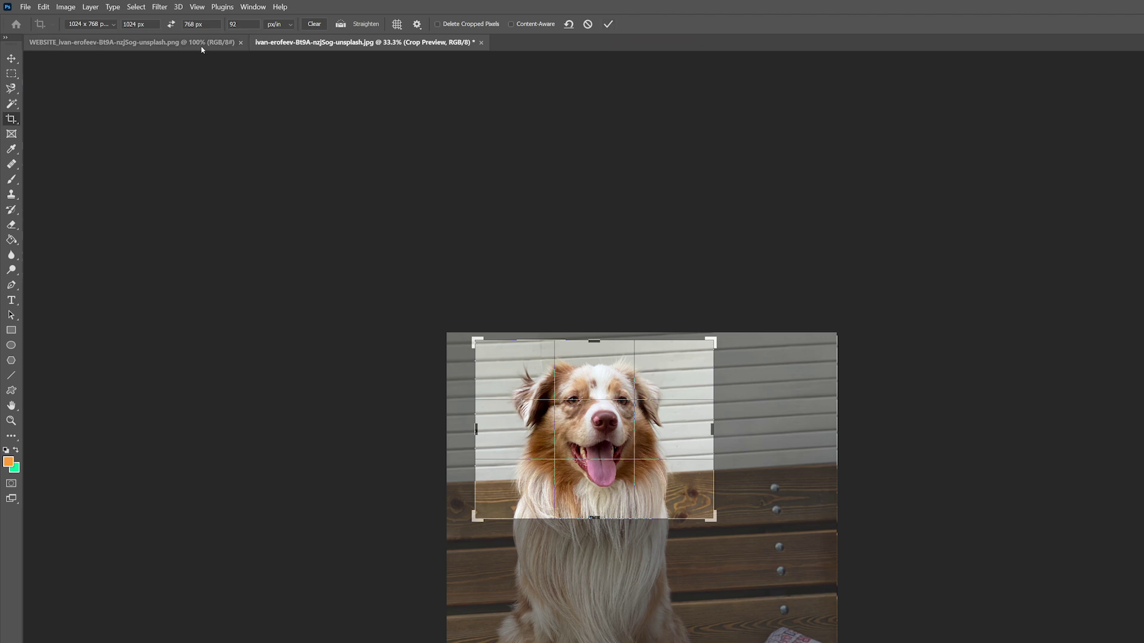
click(114, 24)
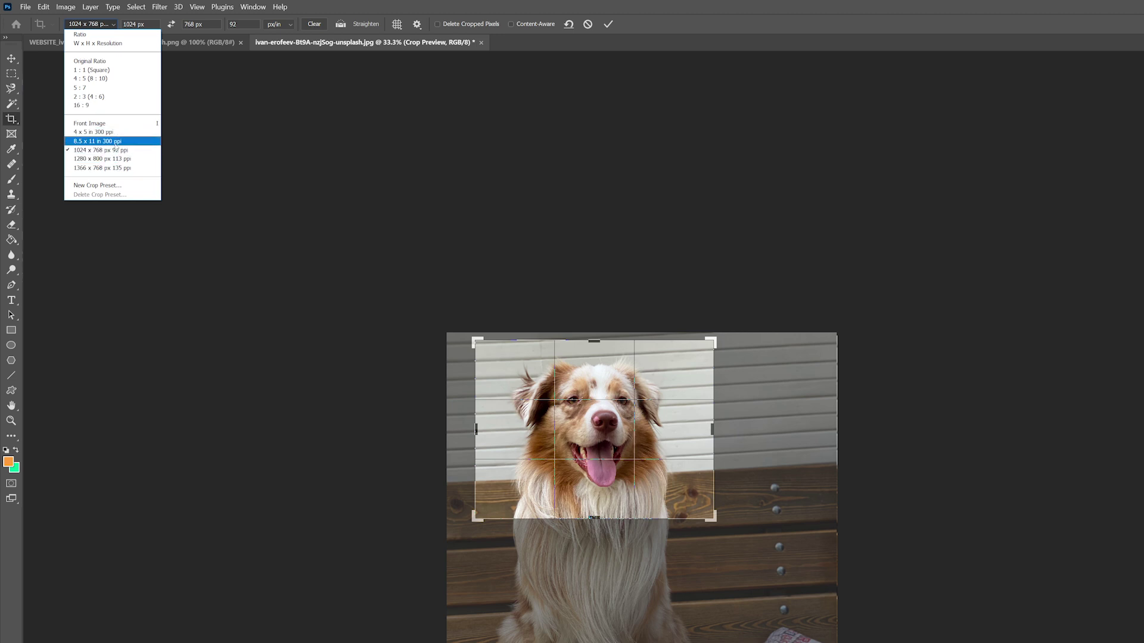
click(608, 25)
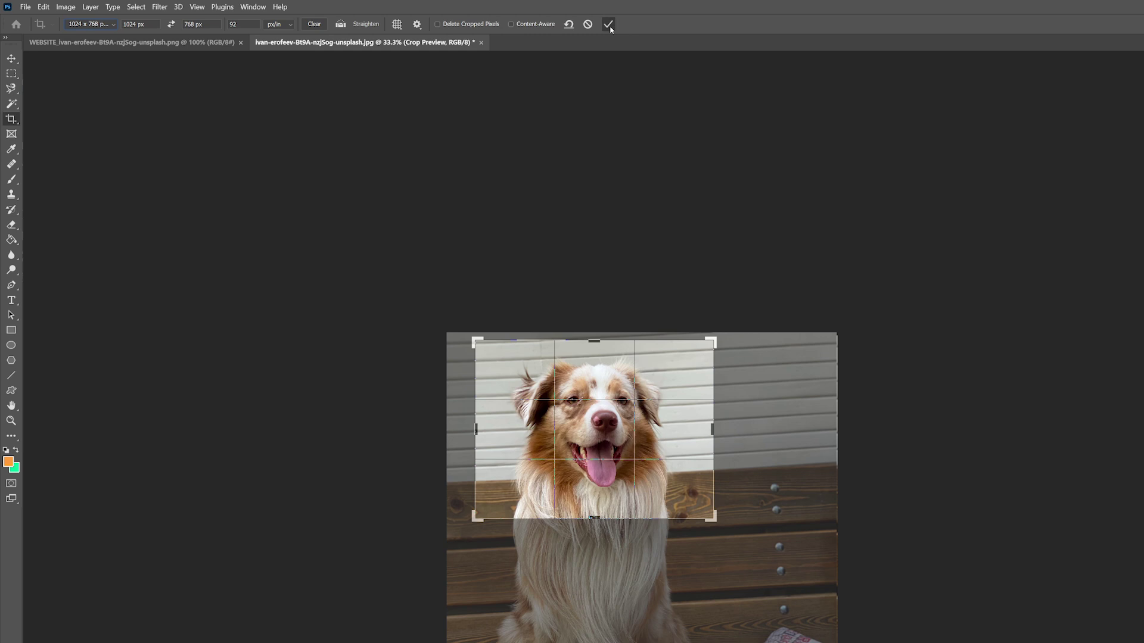
click(608, 24)
Step: Open Image Size and move the dialog aside to check 1024 × 768 px at 92 ppi
click(63, 7)
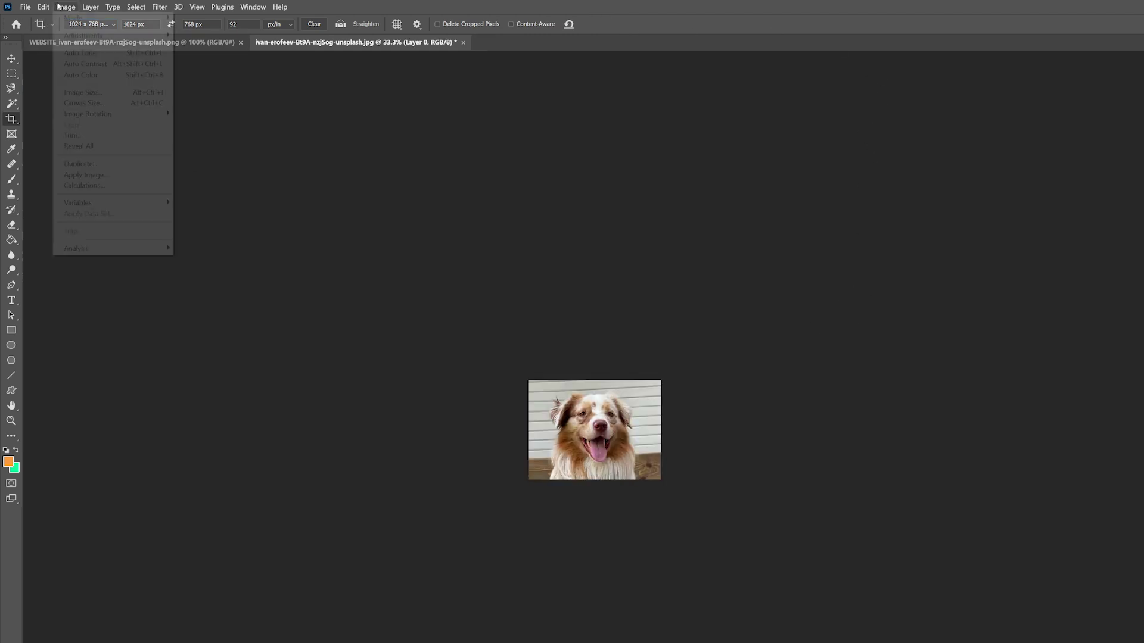
click(119, 94)
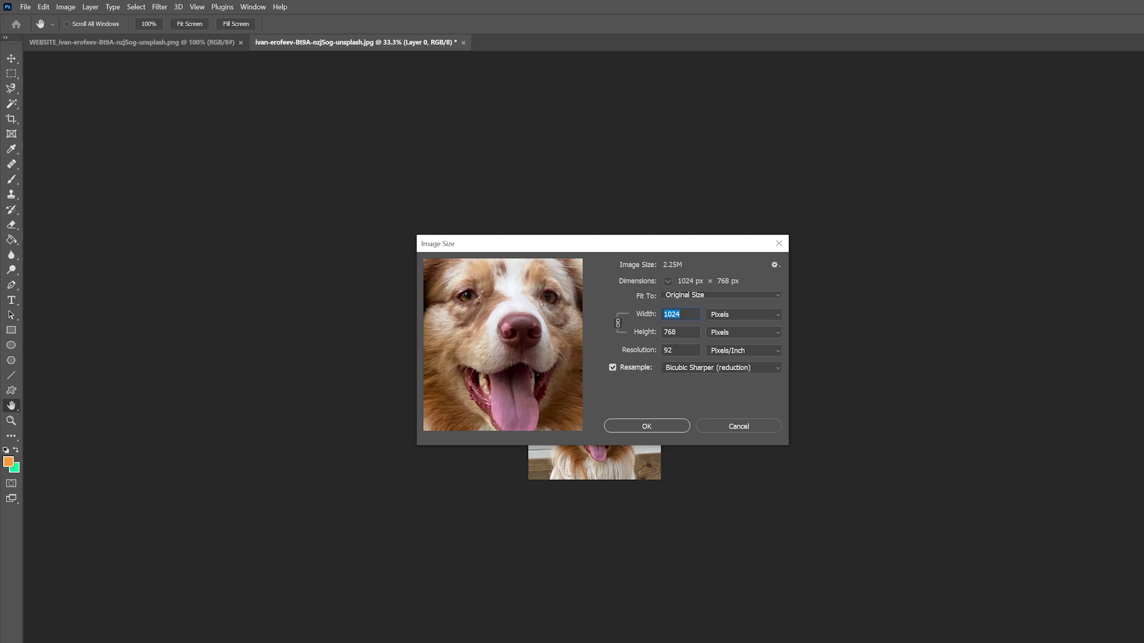
drag(663, 249, 856, 163)
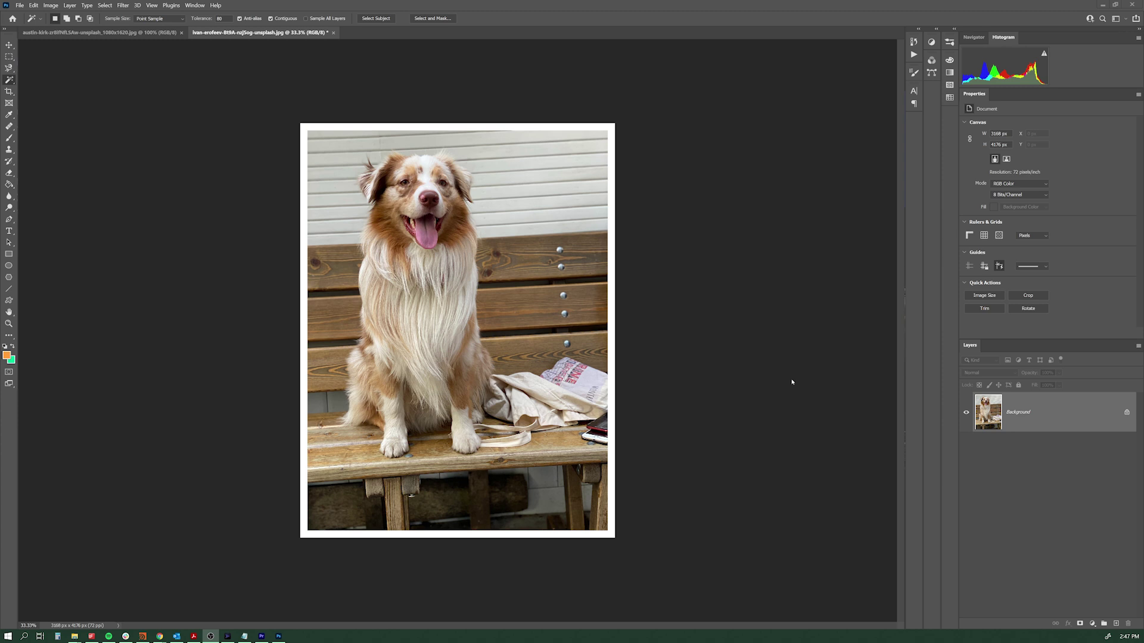
Step: Open File > Export > Export As for the white-bordered dog photo, set to PNG
click(20, 6)
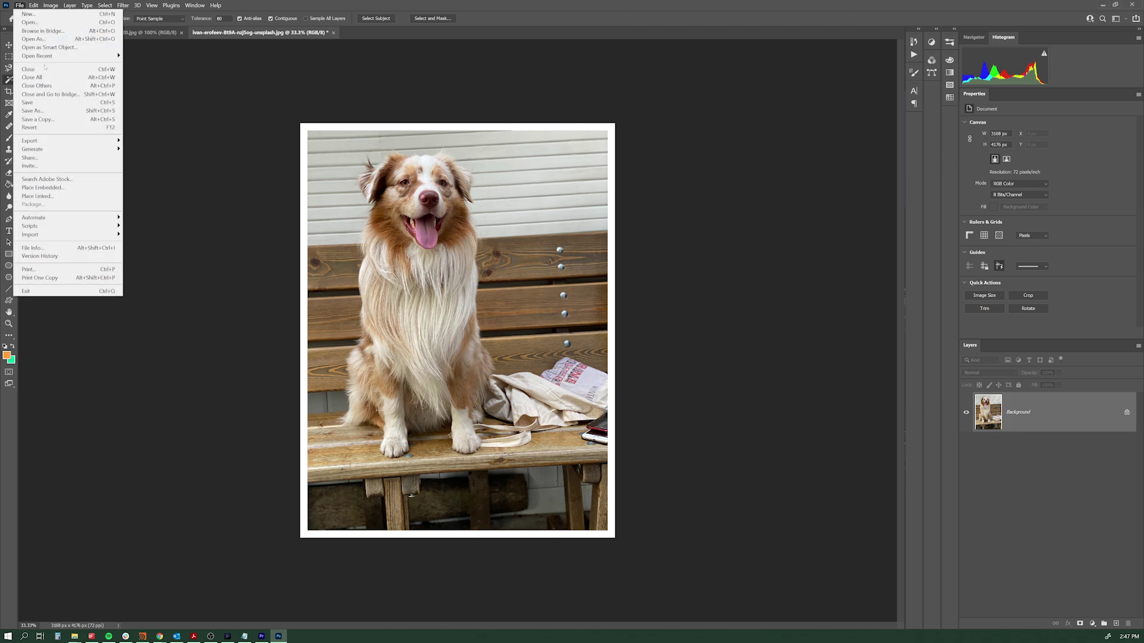
mouse_move(60, 141)
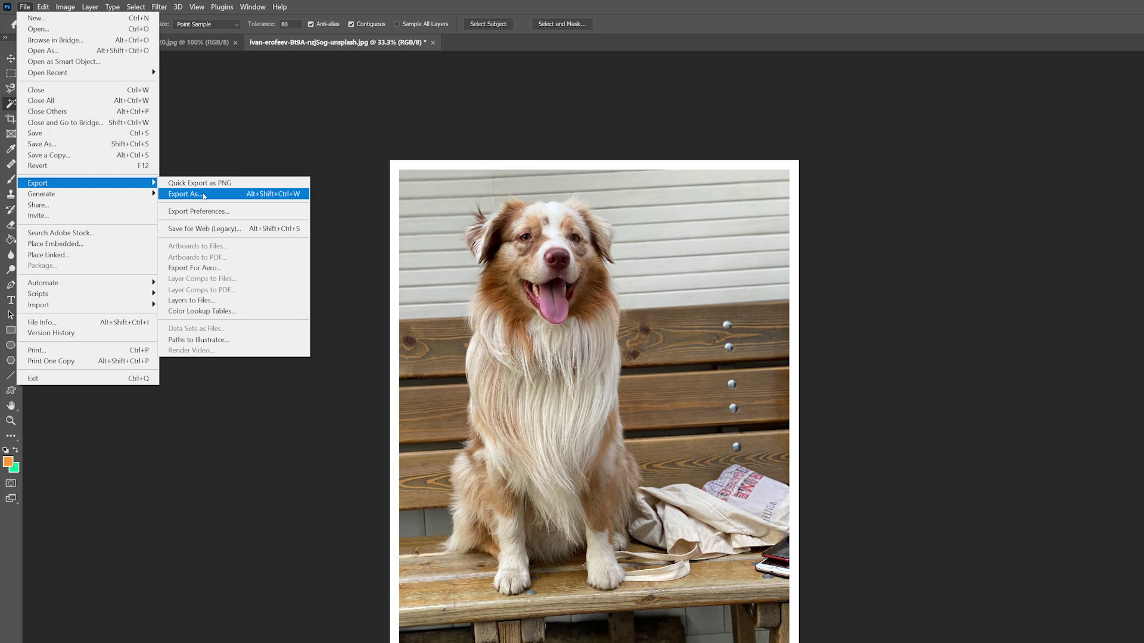
click(204, 195)
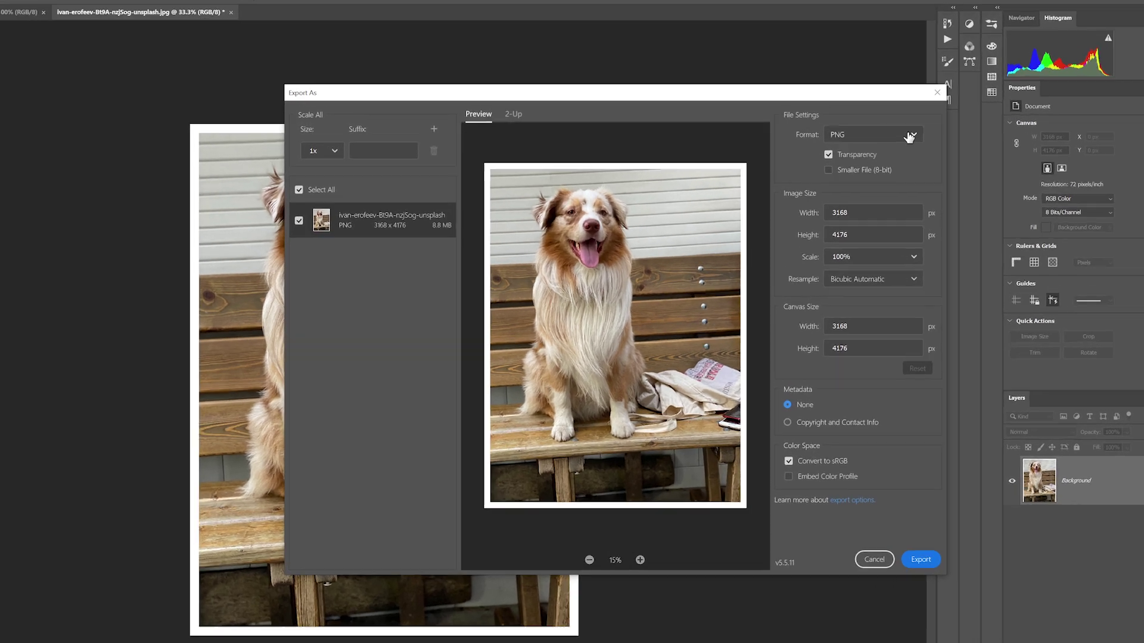
Step: Keep PNG format, uncheck Transparency, and leave resampling on Bicubic Automatic
click(894, 131)
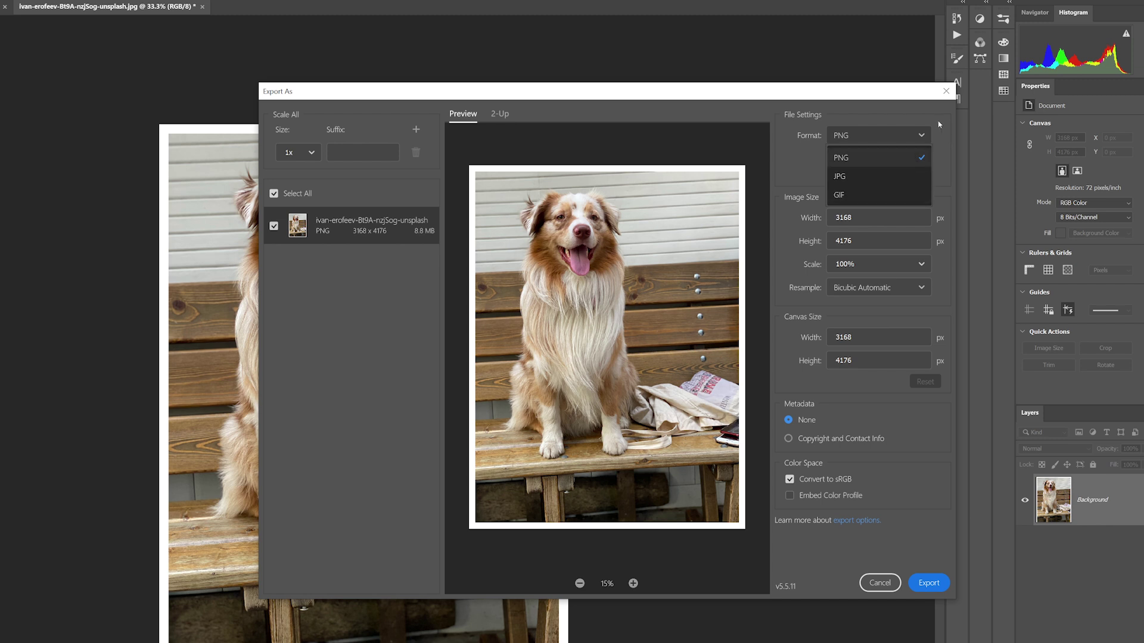
click(907, 160)
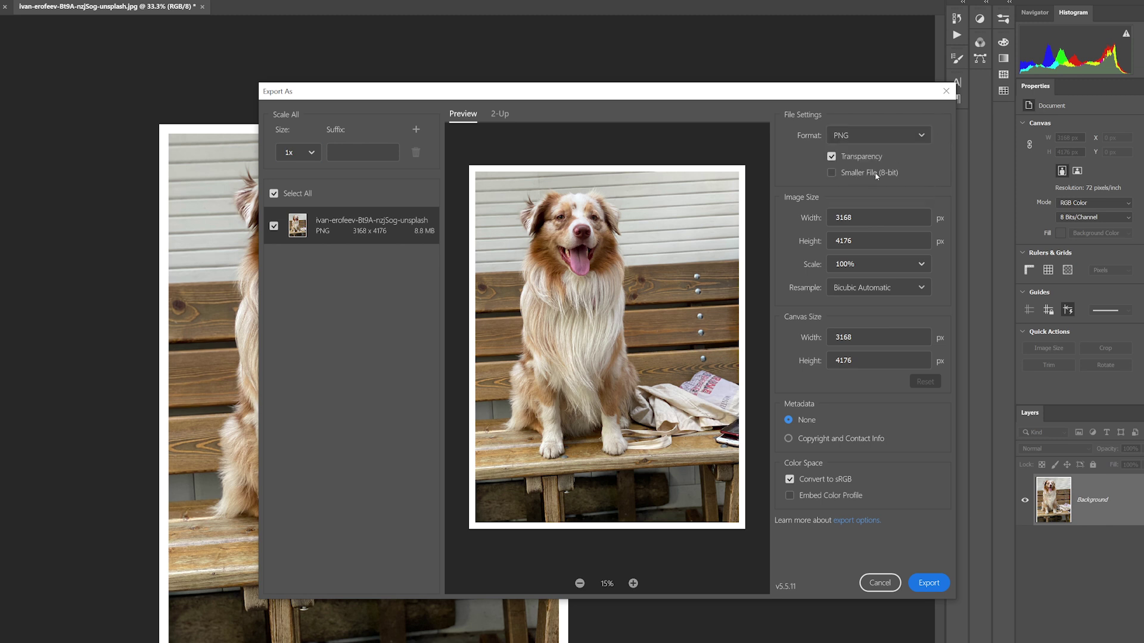
click(832, 157)
click(912, 288)
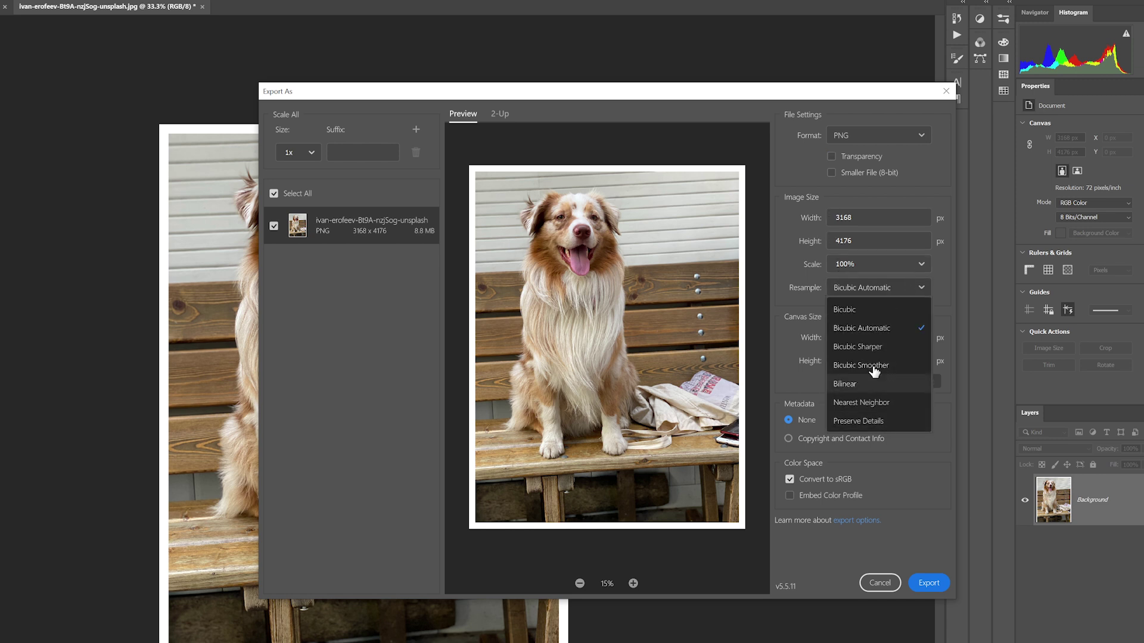
click(868, 331)
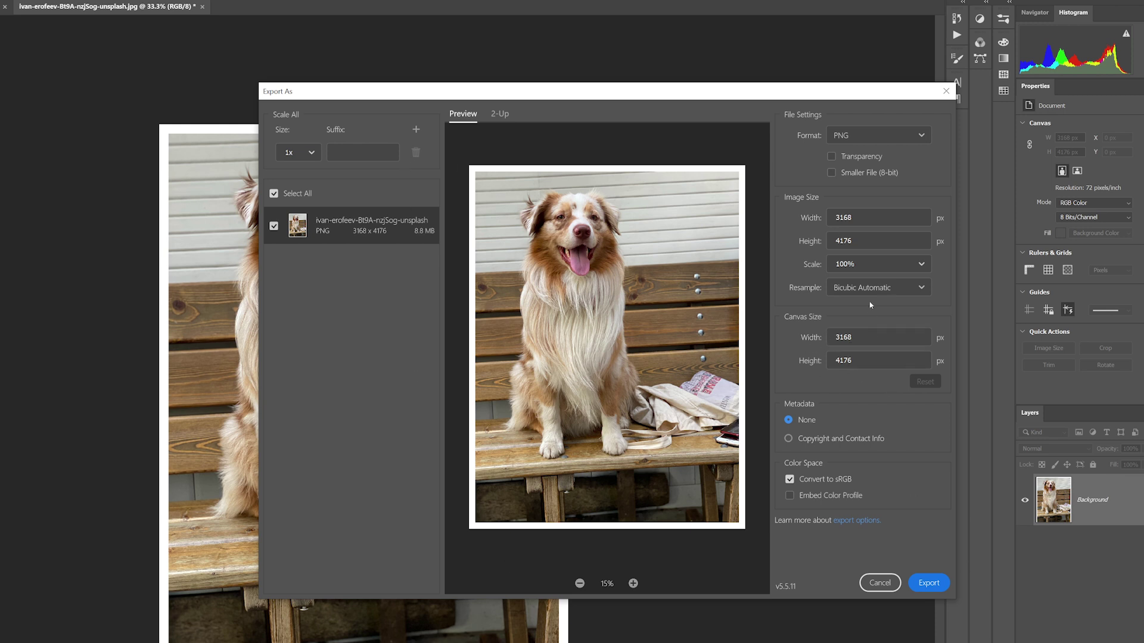
Step: Set the export image width to 300 px, giving a 300 × 395 px image
click(810, 219)
text(300)
click(882, 266)
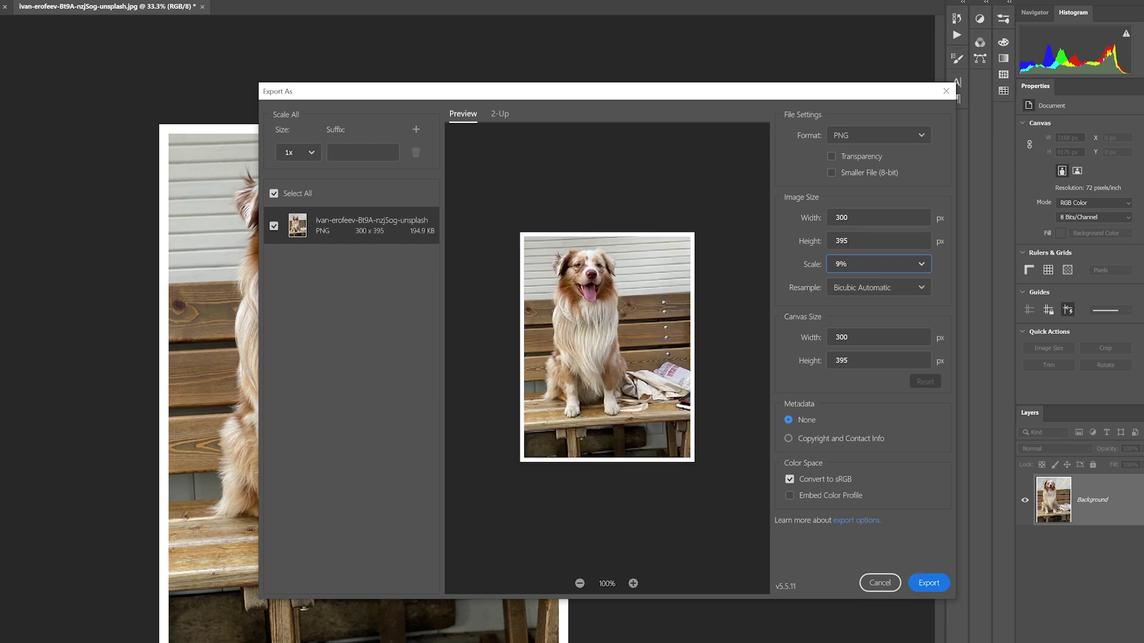
key(shift+Tab)
key(shift+Tab)
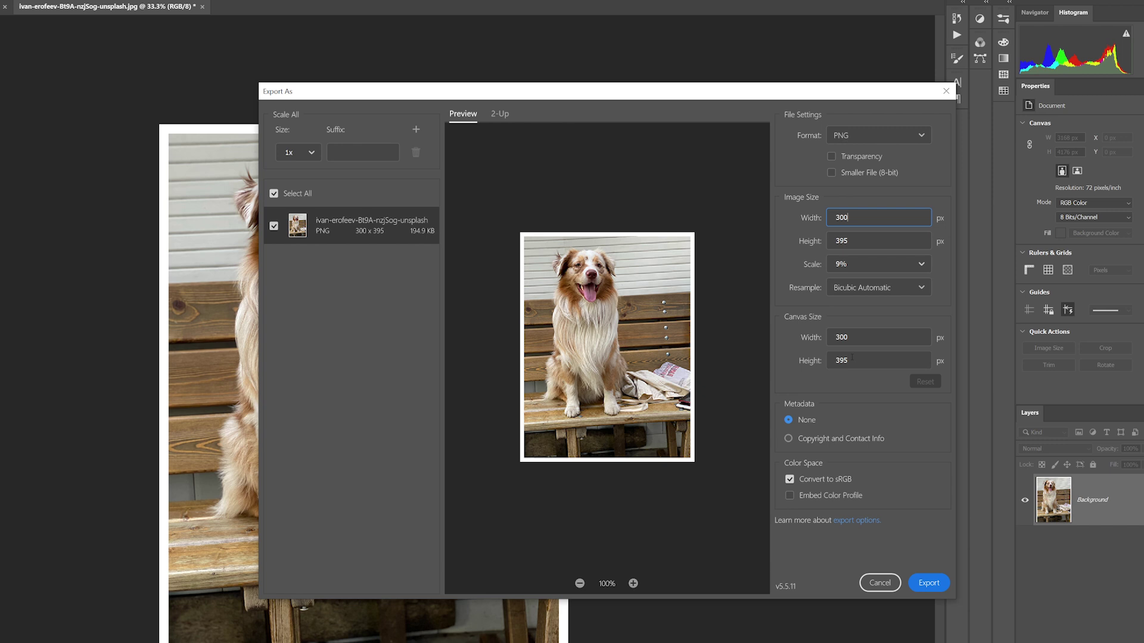
Step: Set the export canvas size to 400 px wide by 500 px high
click(860, 339)
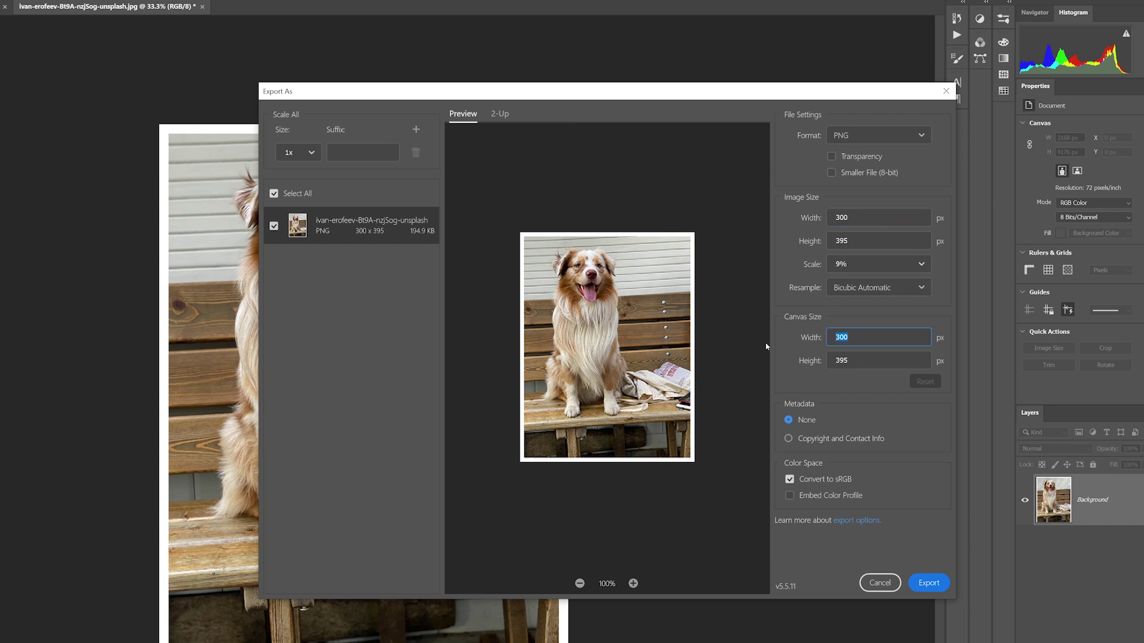
text(400)
key(Return)
click(875, 367)
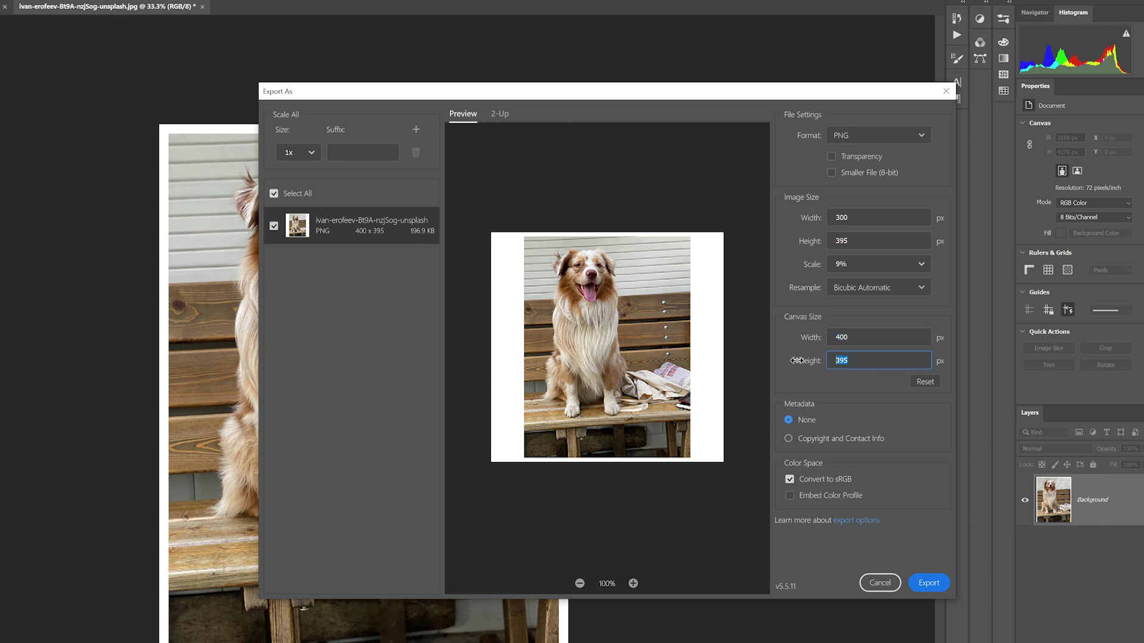
text(500)
key(Return)
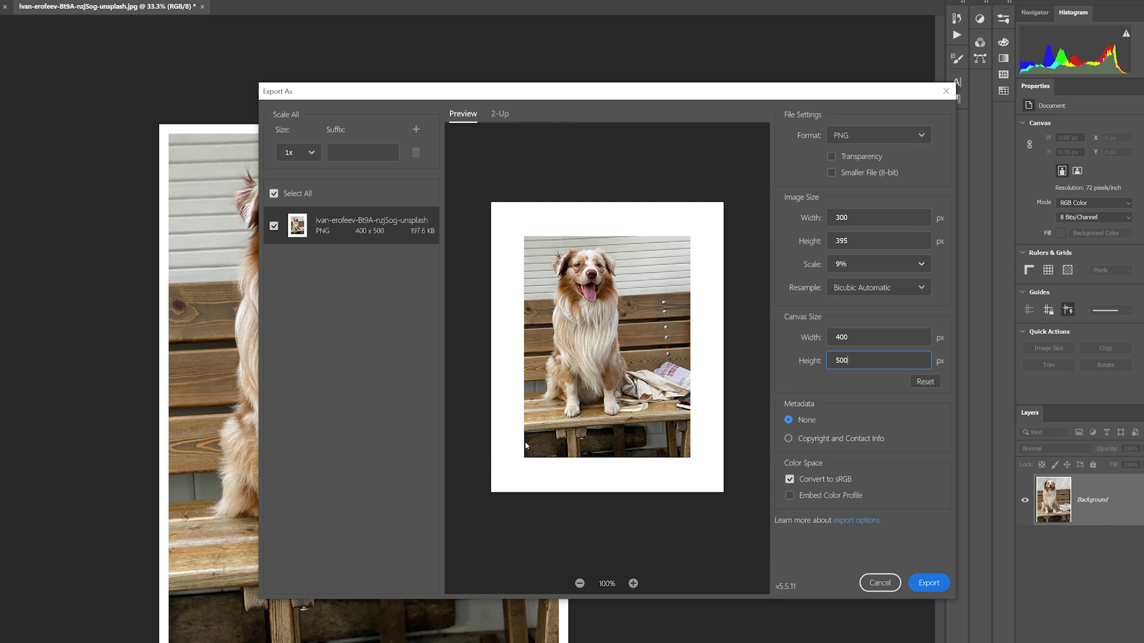
Step: Turn export transparency back on and try a 0.1x scale with its @0.1x suffix
click(788, 439)
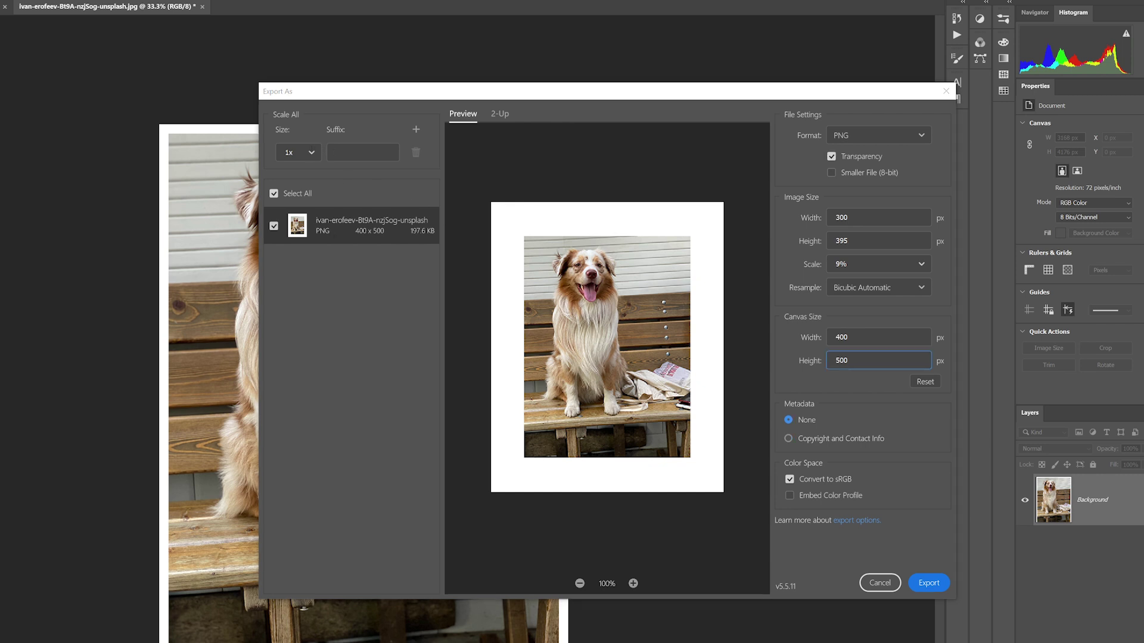
key(ctrl+a)
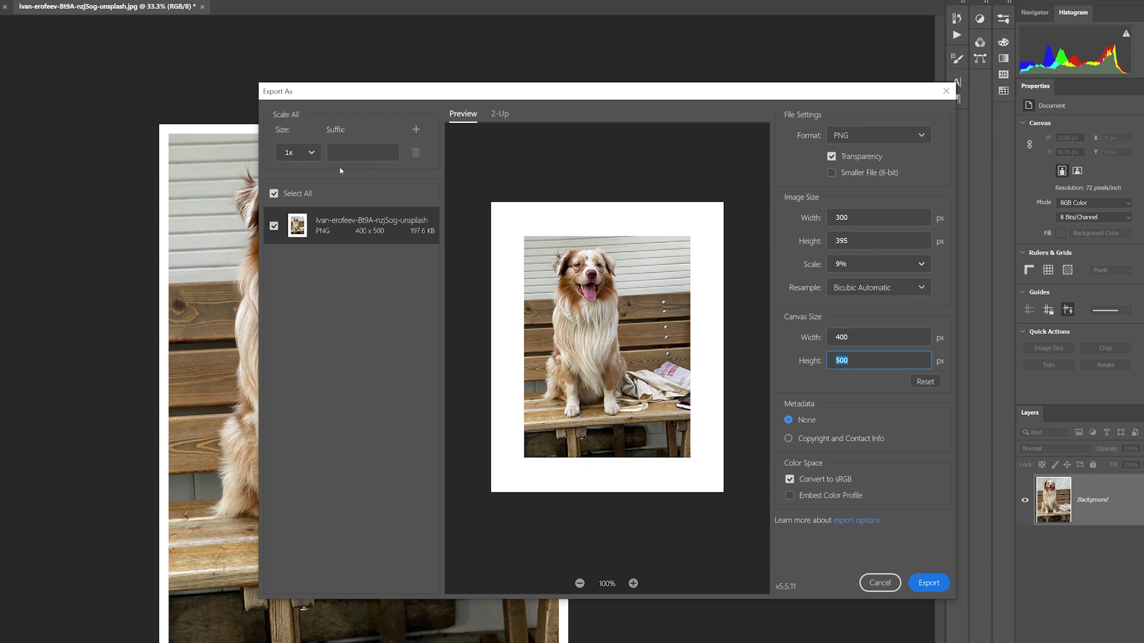
click(311, 153)
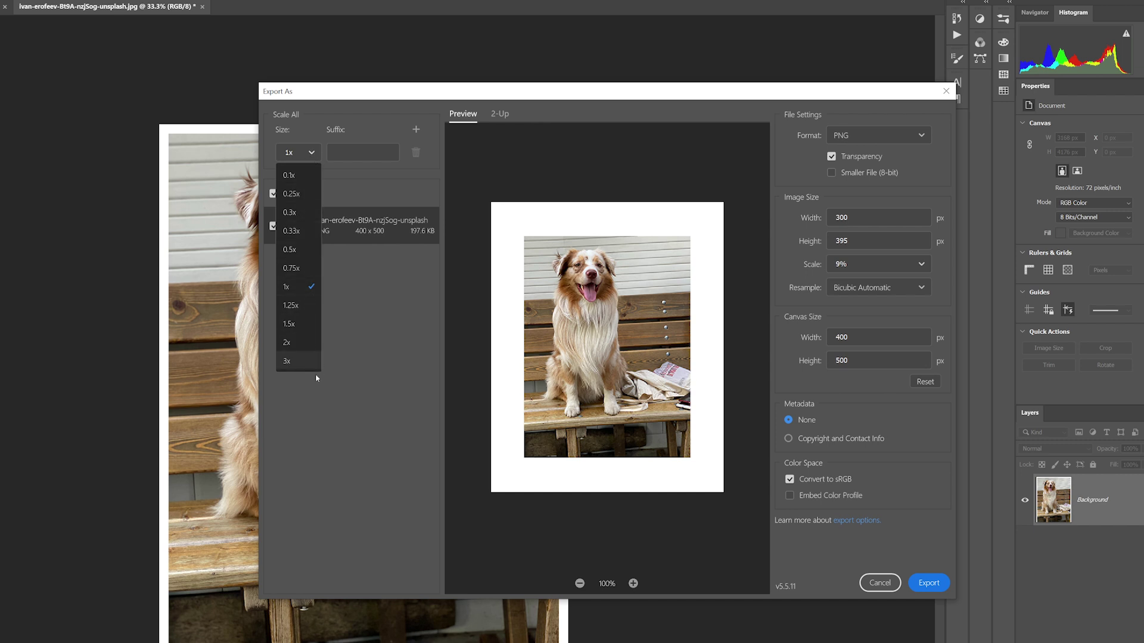
click(293, 175)
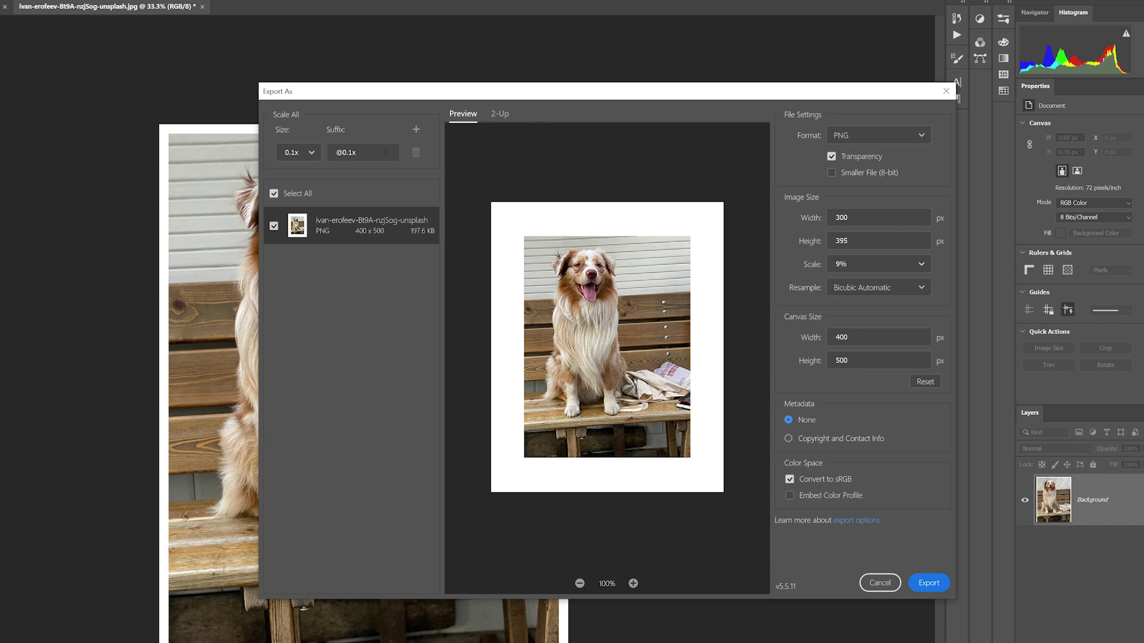
click(348, 153)
Step: Change the export scale size to 1x, leaving the suffix empty
click(311, 153)
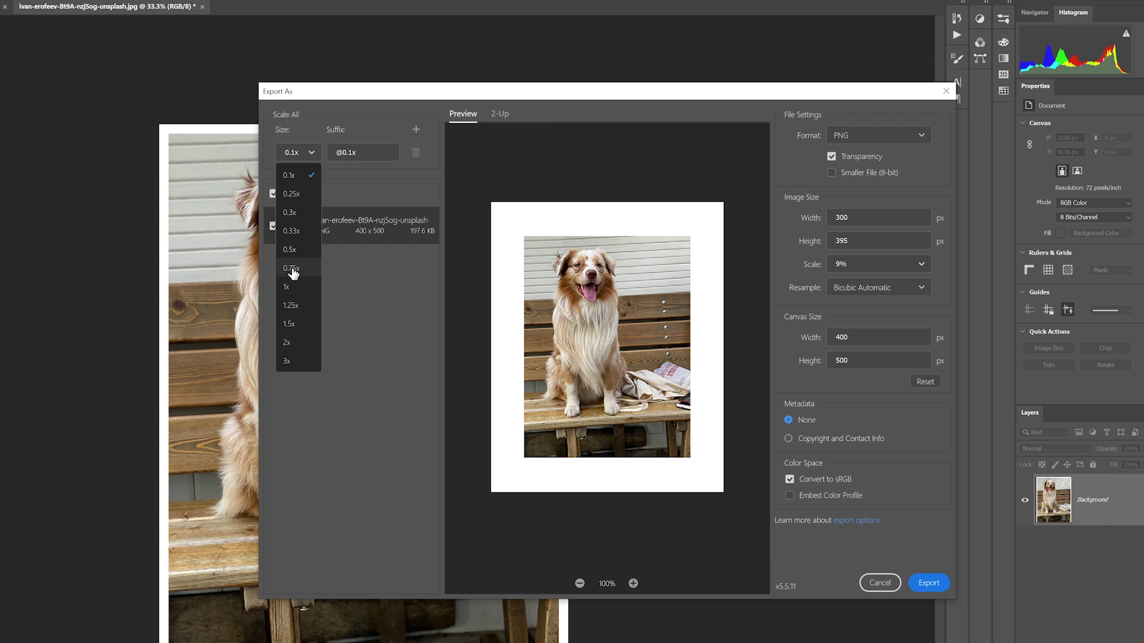
click(358, 294)
click(311, 156)
click(288, 288)
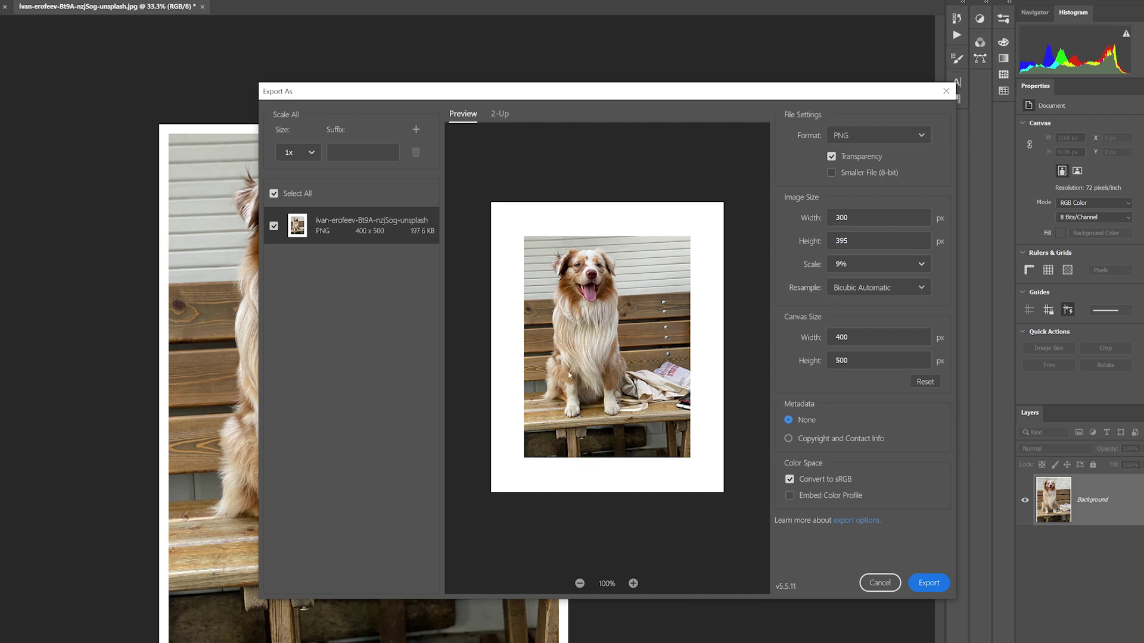
Step: Export the PNG, renaming it from IG_Dog_2x.png to IG_Dog_1x.png in the same folder
click(930, 583)
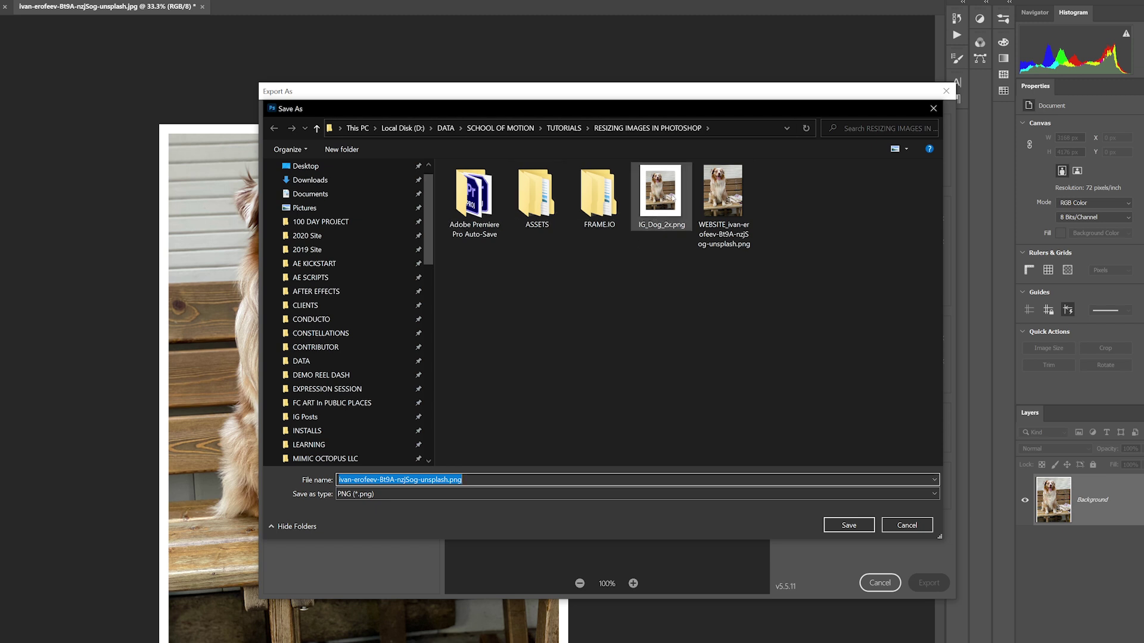
mouse_move(655, 213)
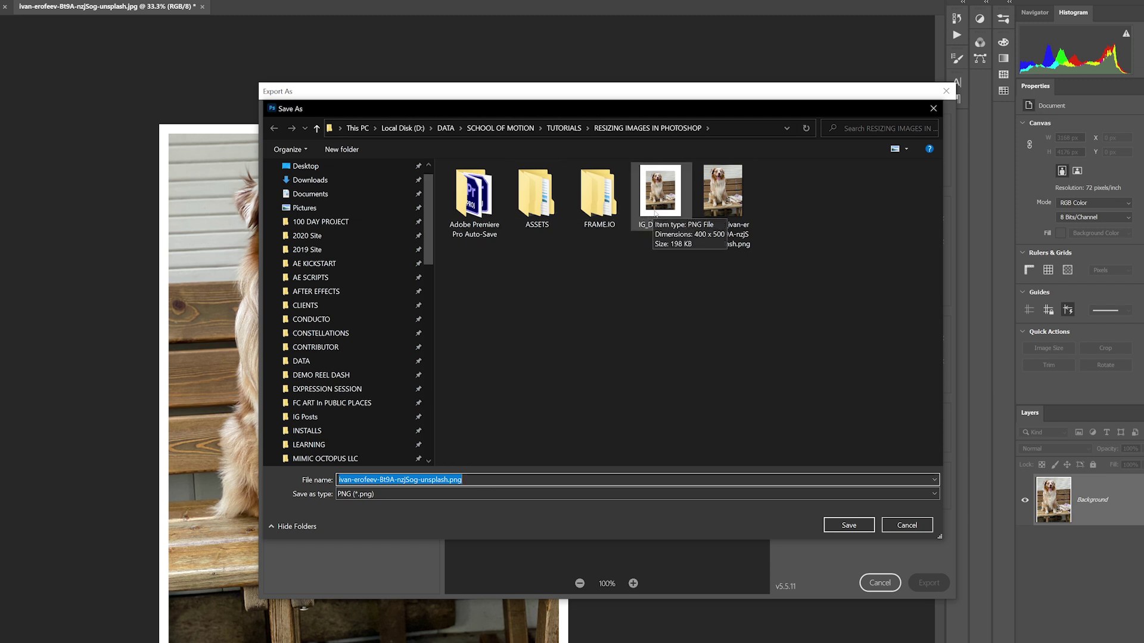
click(655, 216)
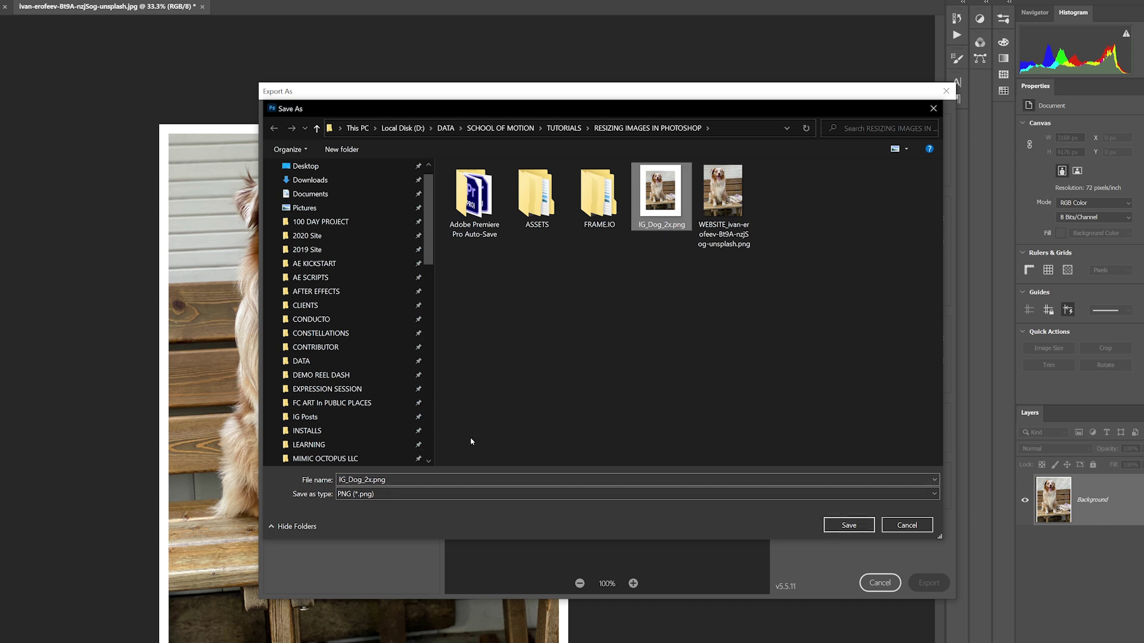
key(Tab)
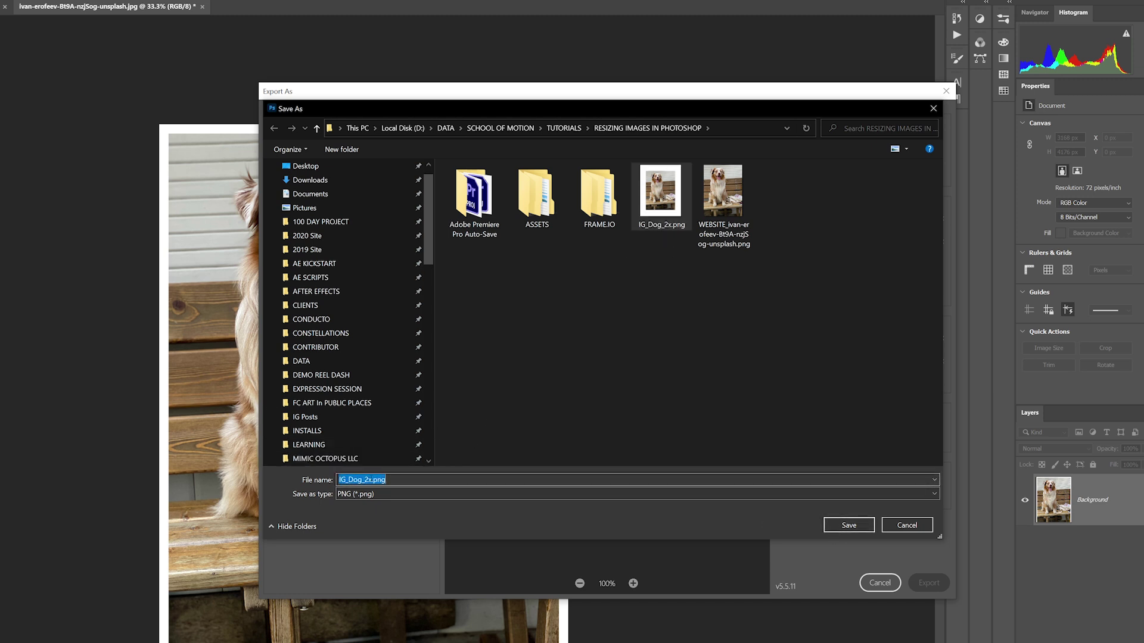
text(IG_Dog_1x.png)
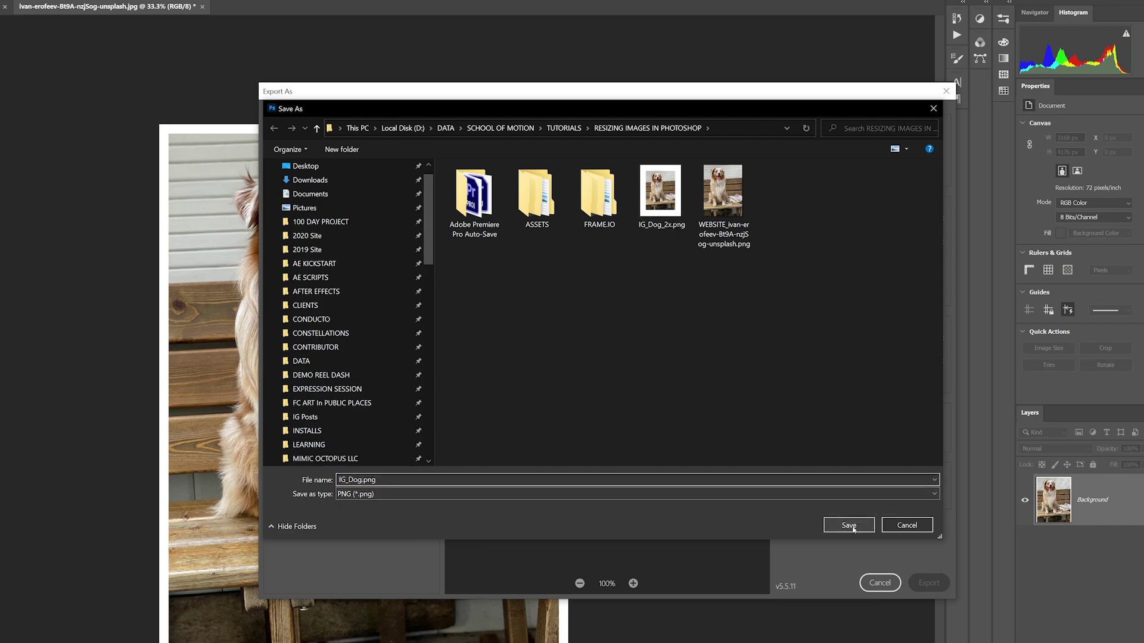
click(849, 525)
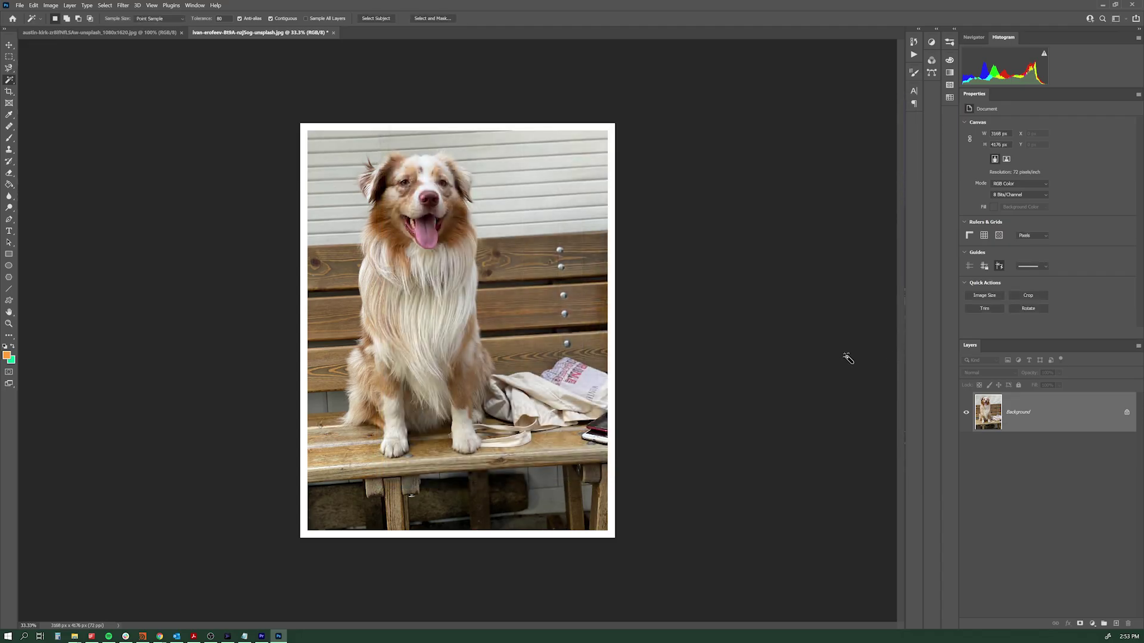
Step: Open IG_Dog.png and confirm in Image Size it is 400 × 500 px at 72 ppi
click(20, 5)
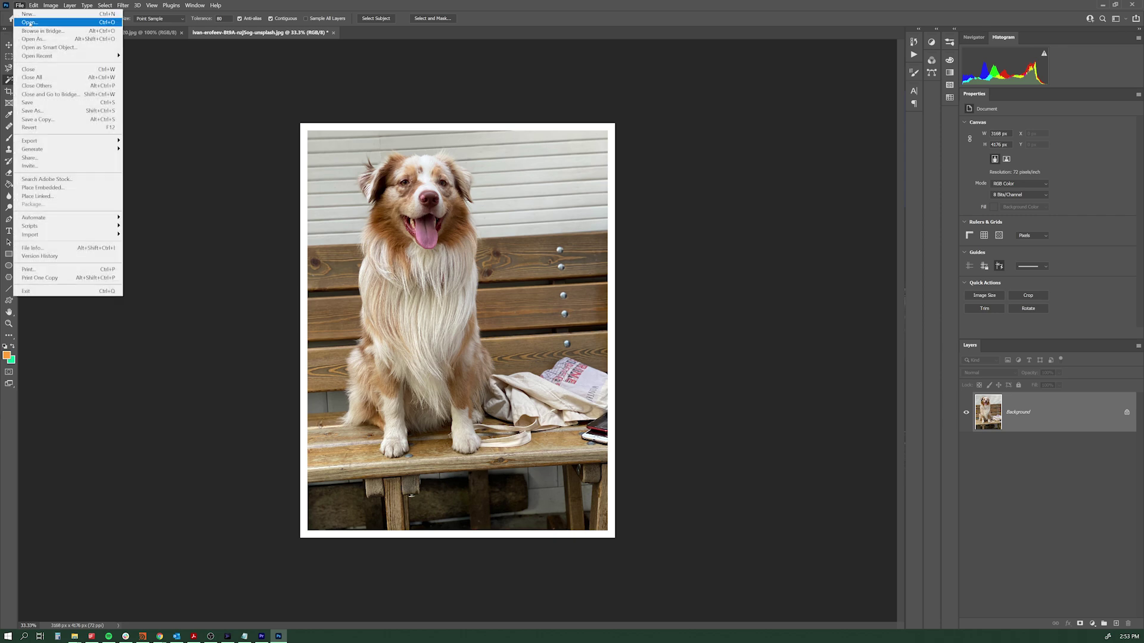
click(36, 29)
double_click(266, 143)
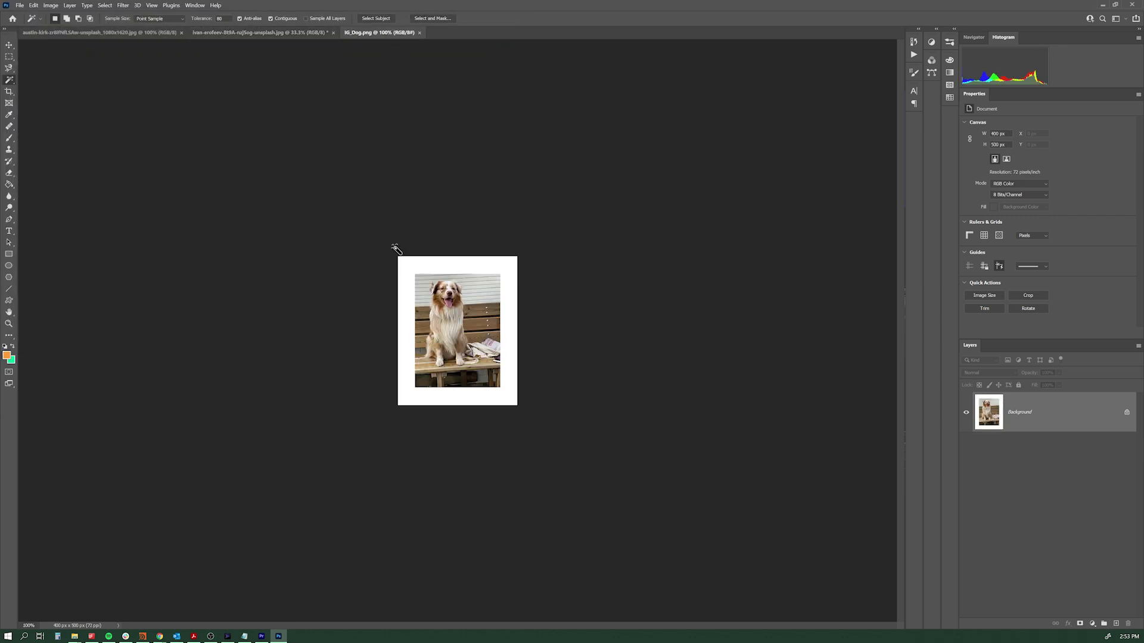
click(50, 5)
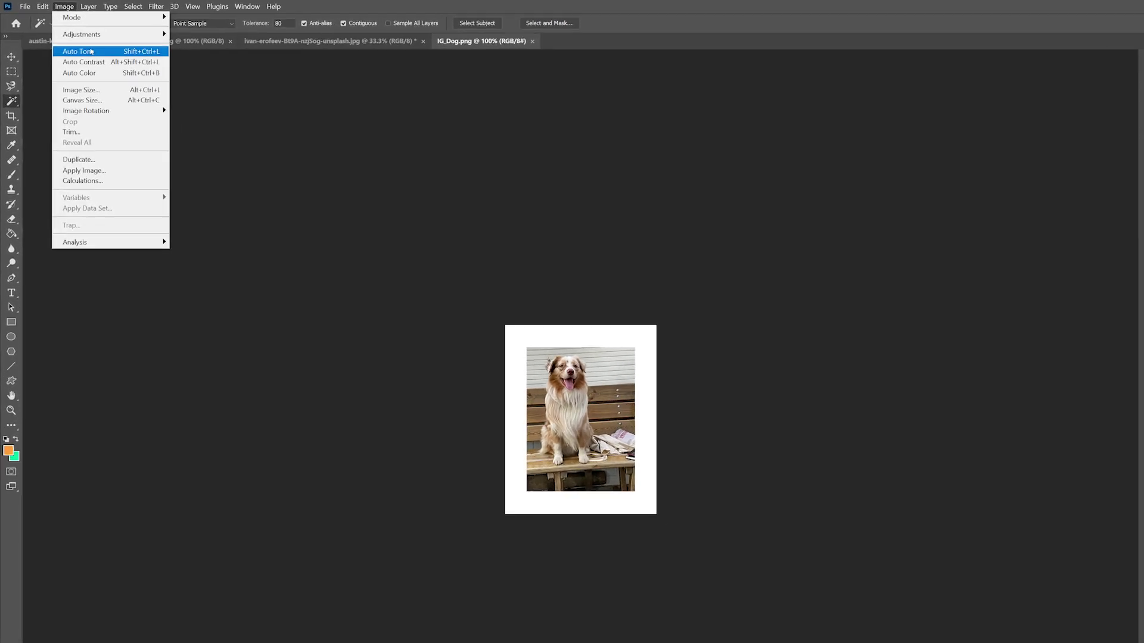
click(98, 91)
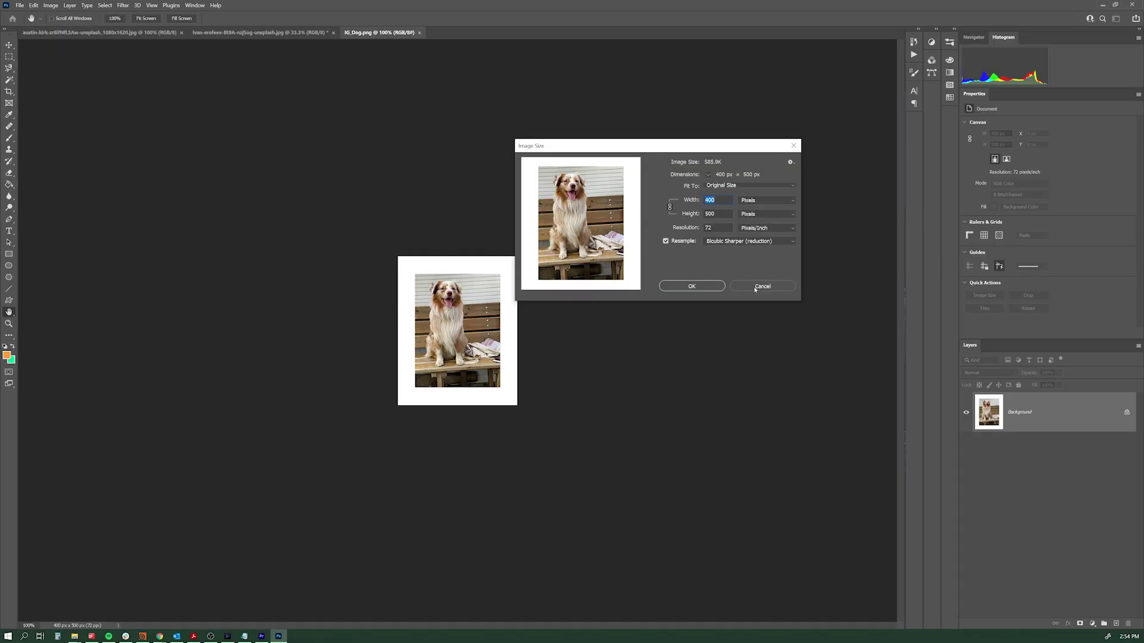
click(982, 375)
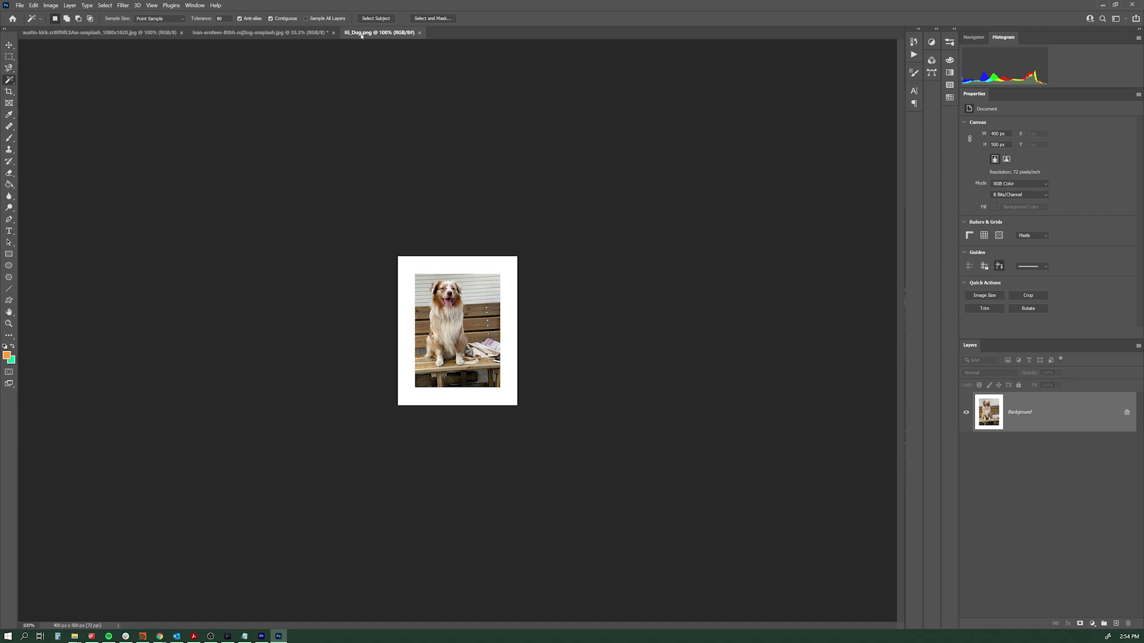
Step: Float the IG_Dog.png tab into its own window and close it
drag(361, 36, 689, 125)
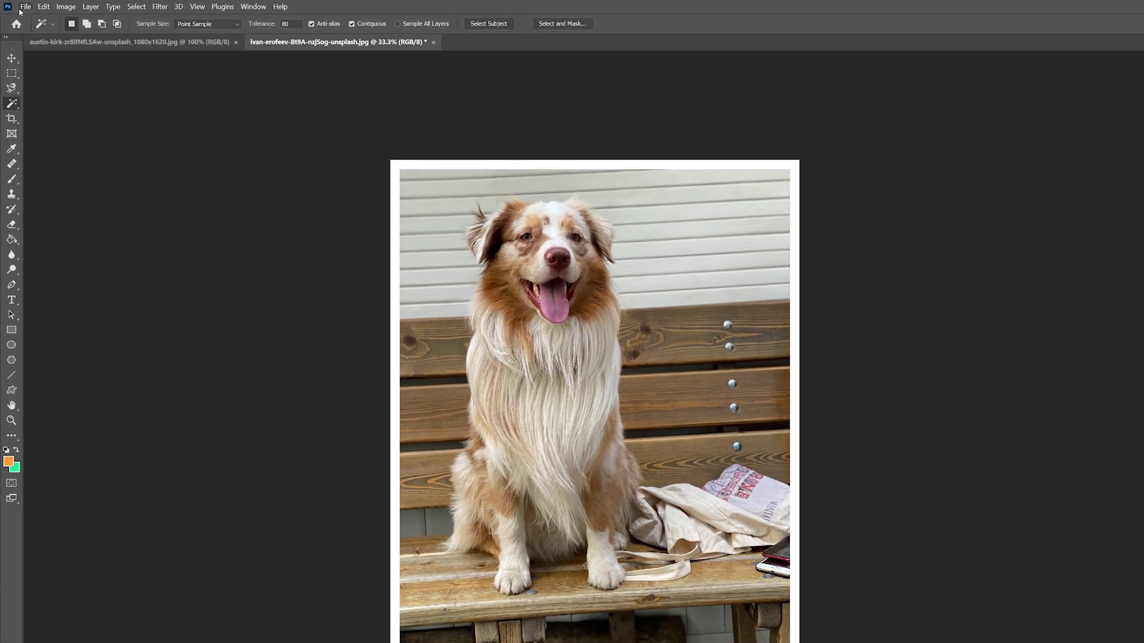
key(alt+e)
Step: Open File > Export > Save for Web (Legacy) showing the 4-Up previews
click(19, 8)
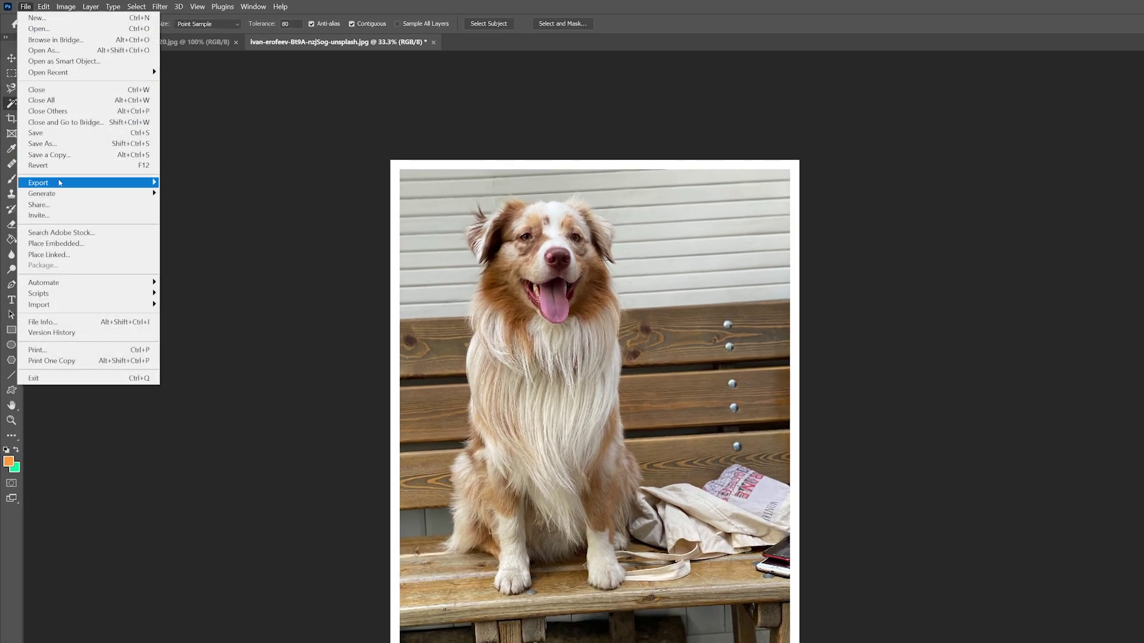
mouse_move(119, 183)
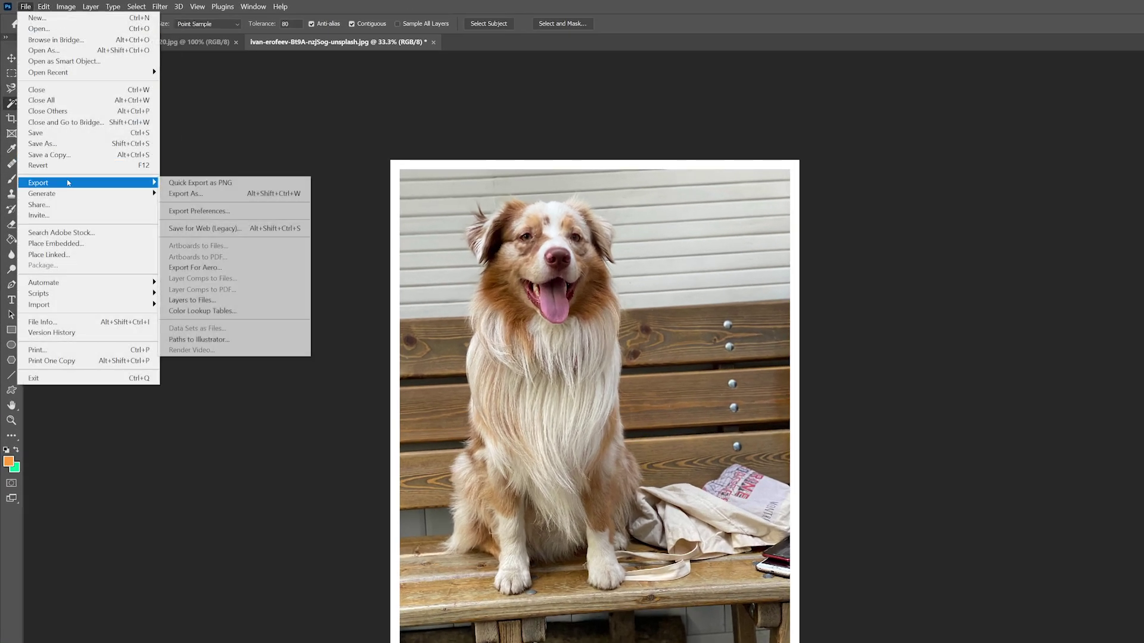
click(224, 229)
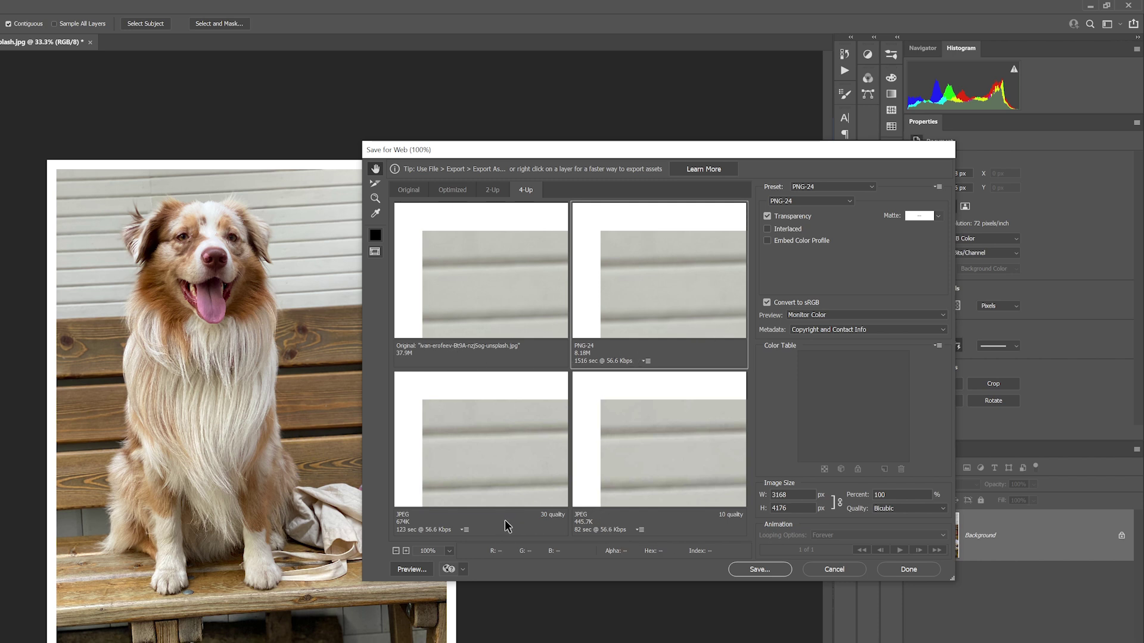
Step: Pan previews to the dog's face and set the JPEG pane to Very High (80)
drag(500, 452, 468, 413)
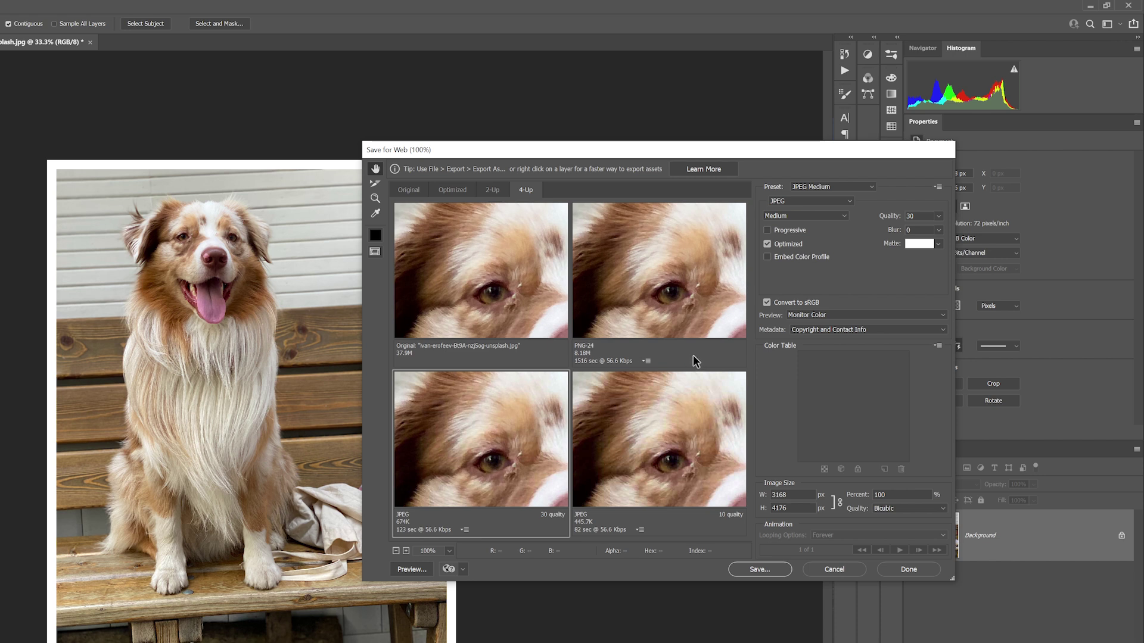
click(844, 215)
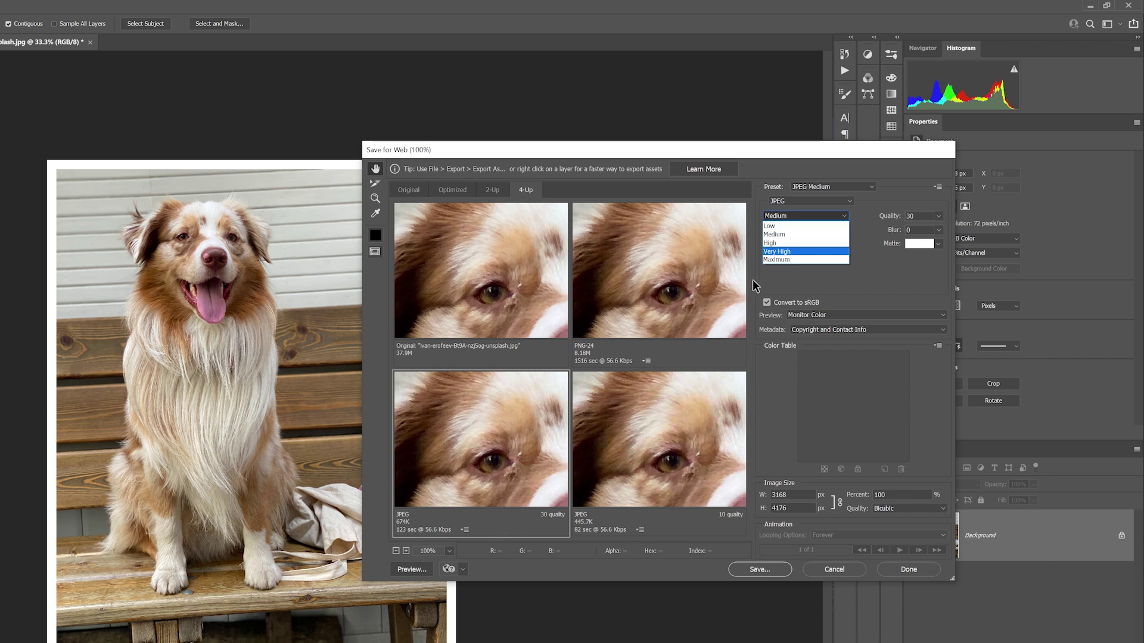
click(797, 252)
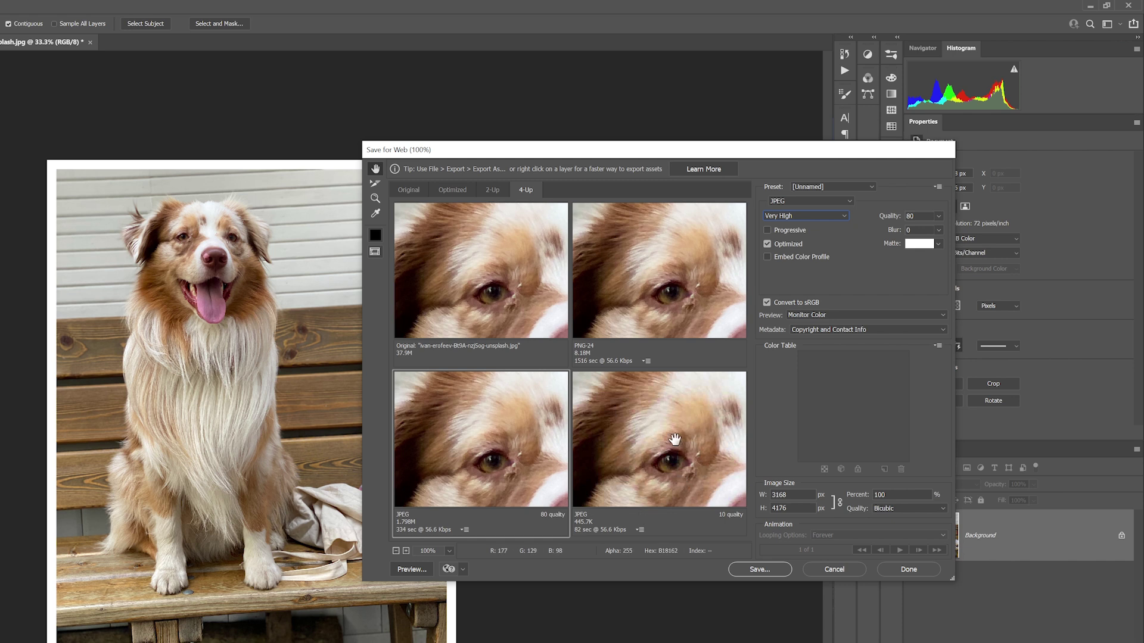
click(837, 201)
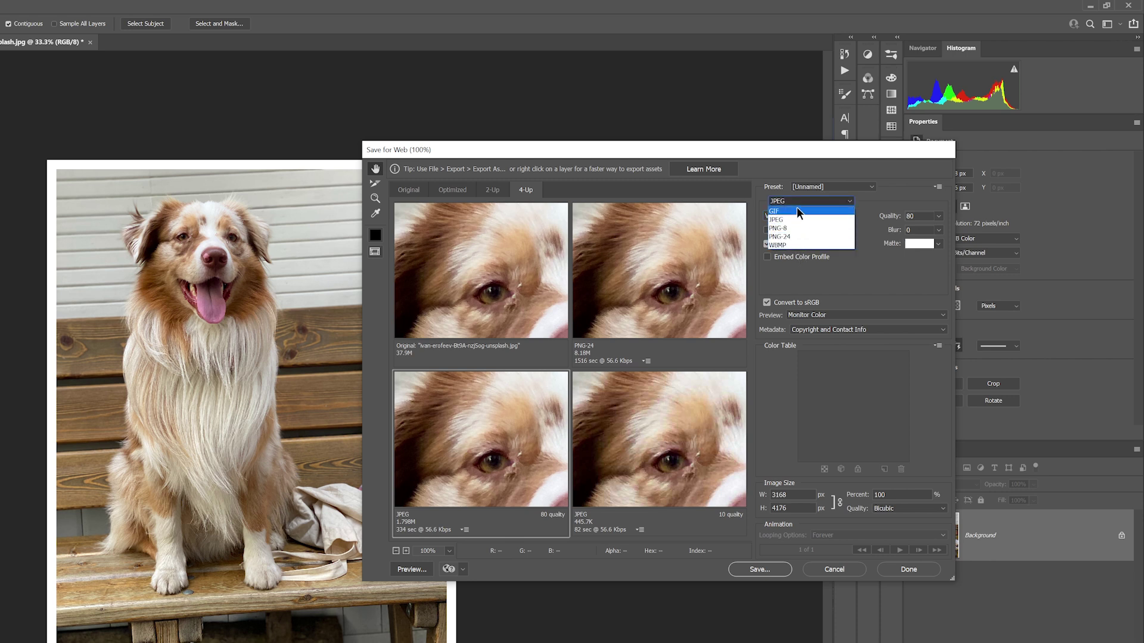
click(828, 202)
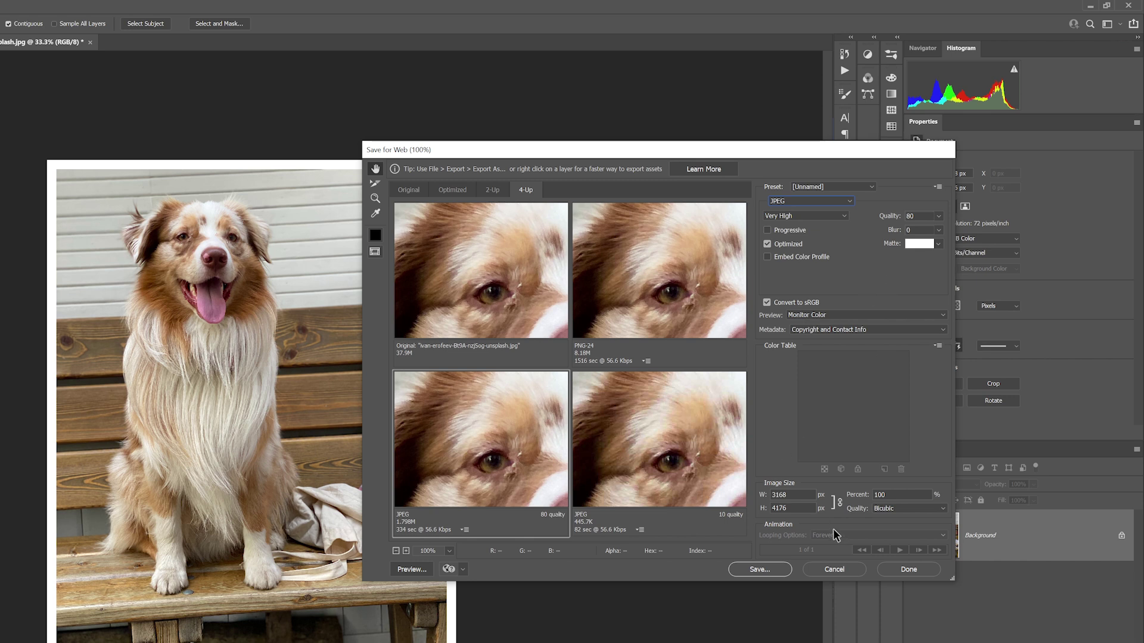
Step: Set web export width to 500 px with Bicubic resampling, then select the PNG-24 preview
click(802, 498)
text(500)
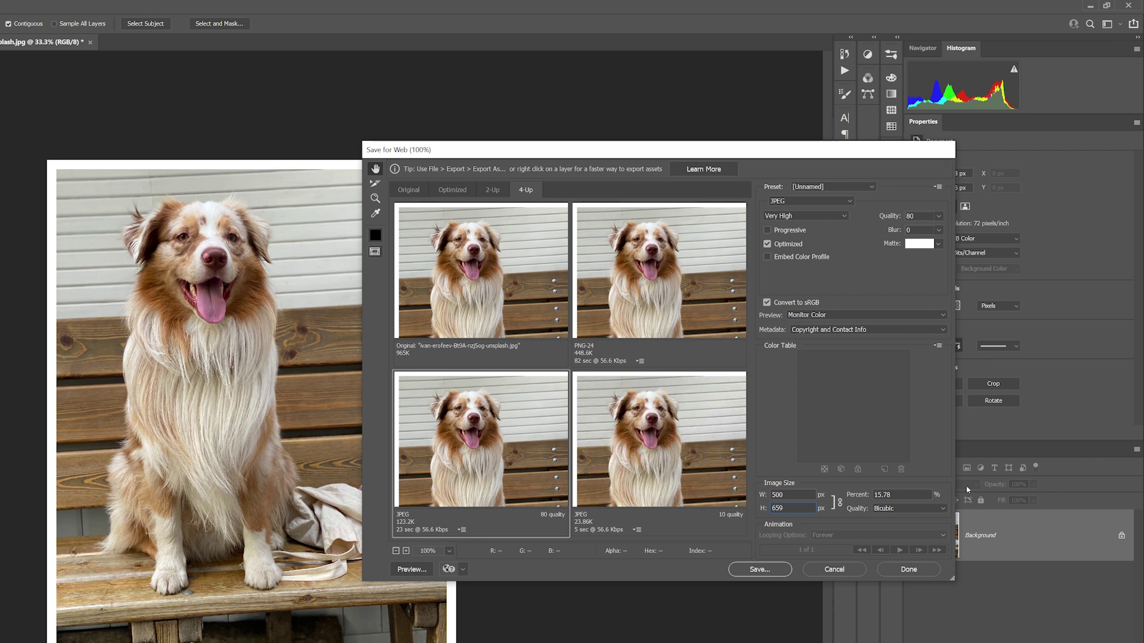
click(944, 506)
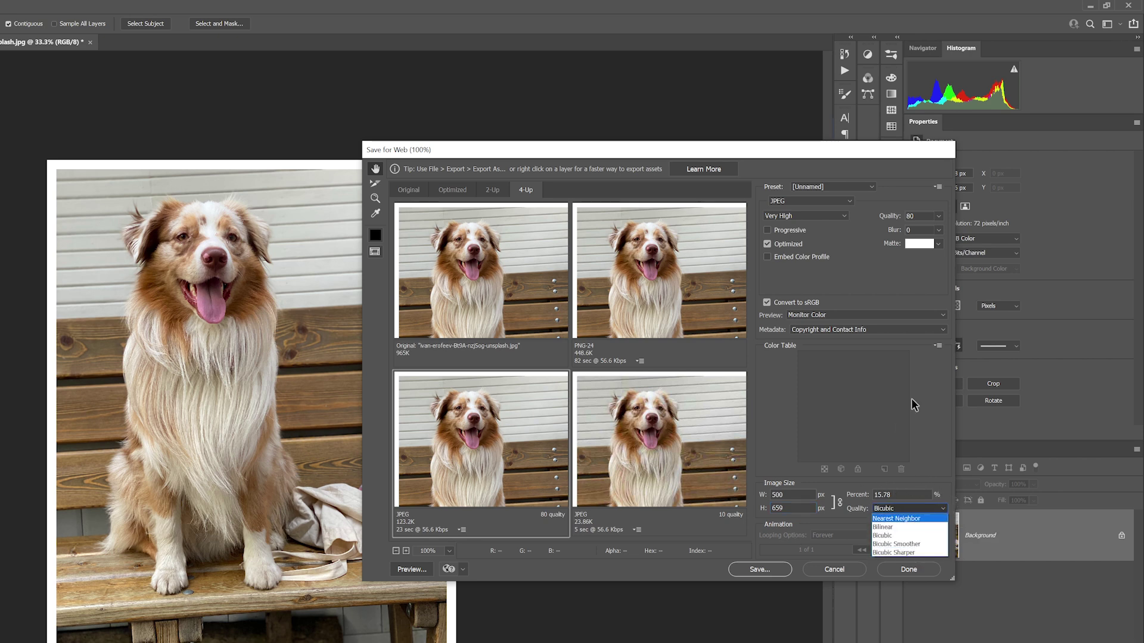
click(932, 404)
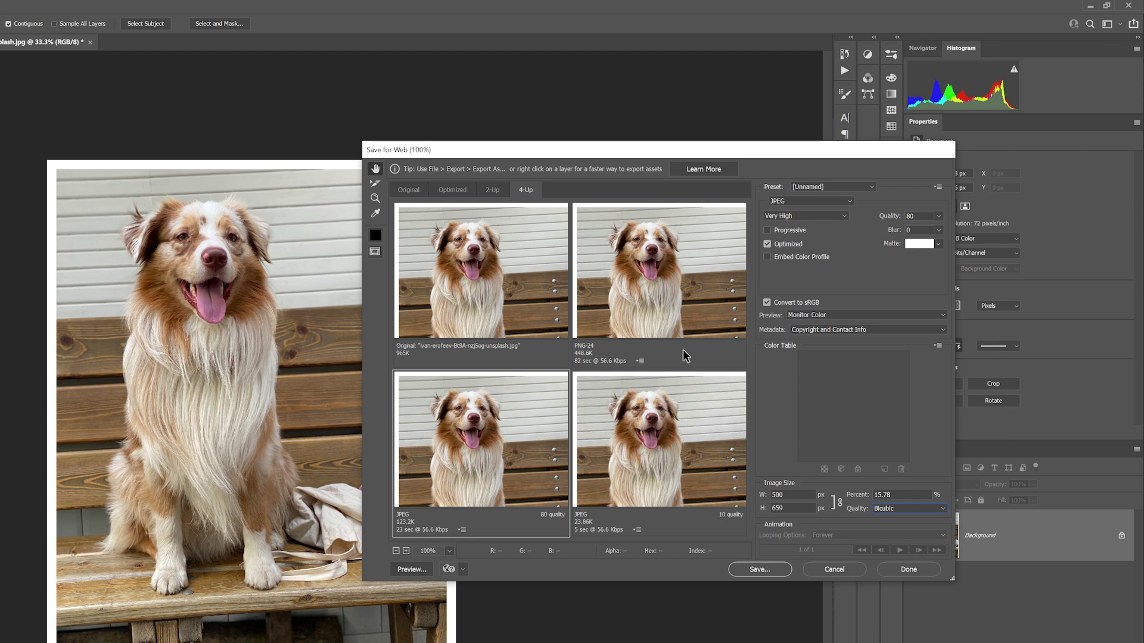
click(689, 309)
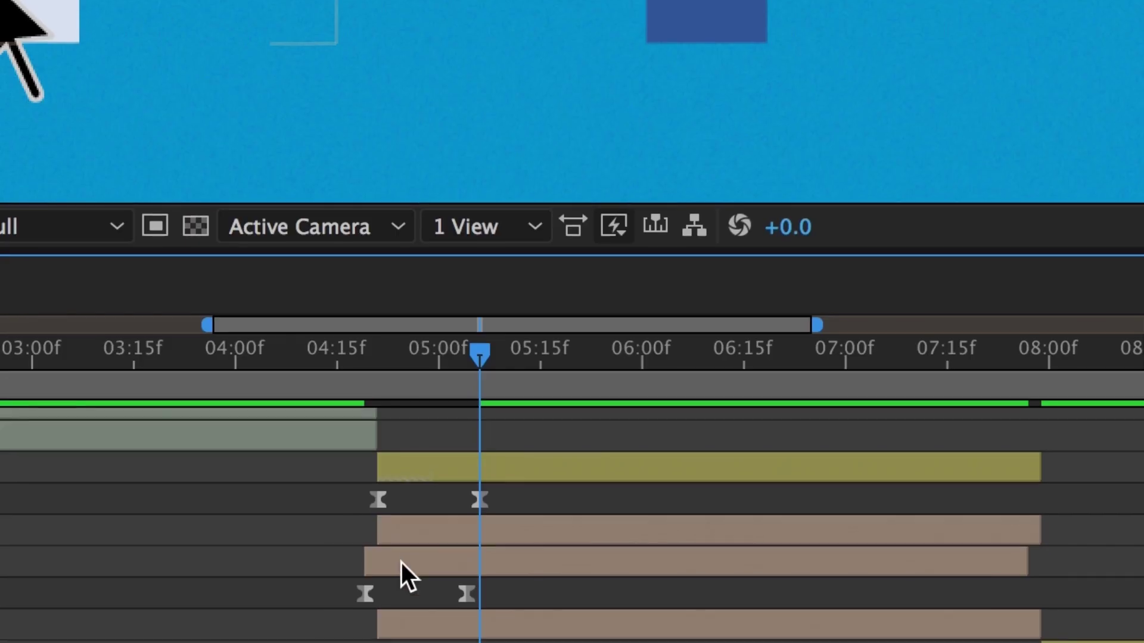
Step: Select the dark blue square in the Clean Comp for You composition
click(409, 545)
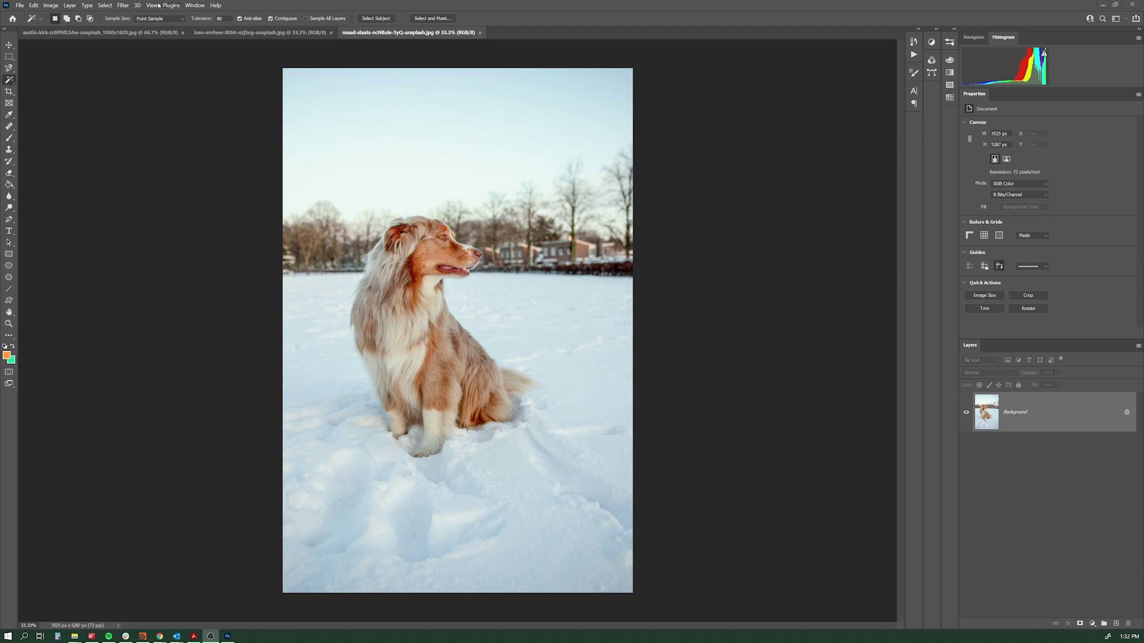
Step: Open the Filter menu for the snow dog photo to reach Neural Filters
click(121, 6)
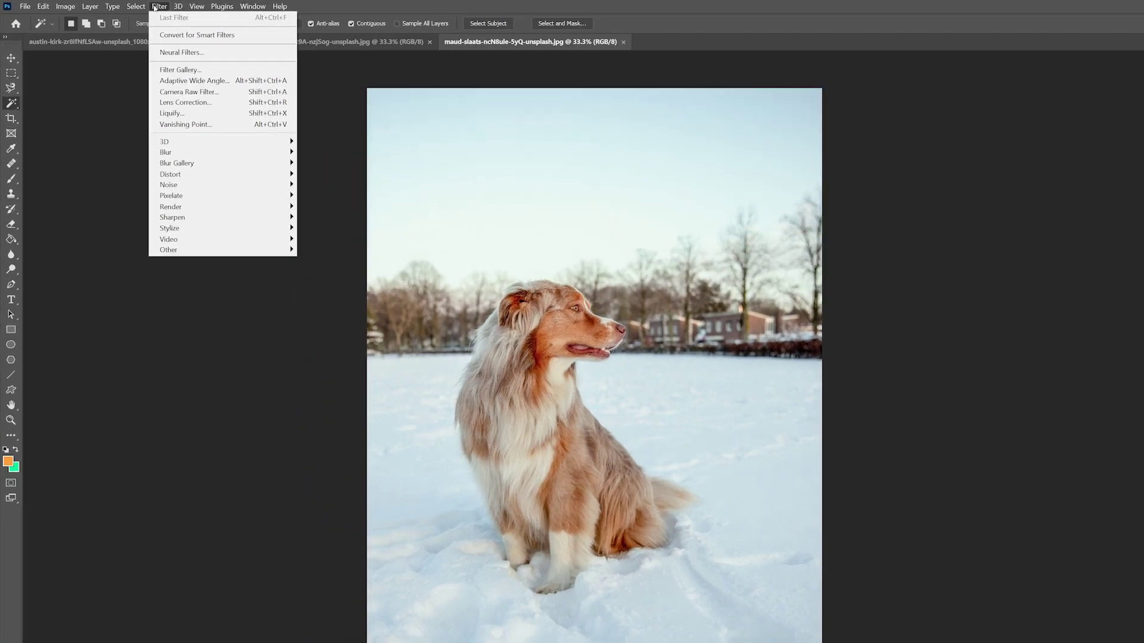
Step: In Neural Filters, view JPEG Artifacts Removal's details, then select the Super Zoom filter
click(203, 53)
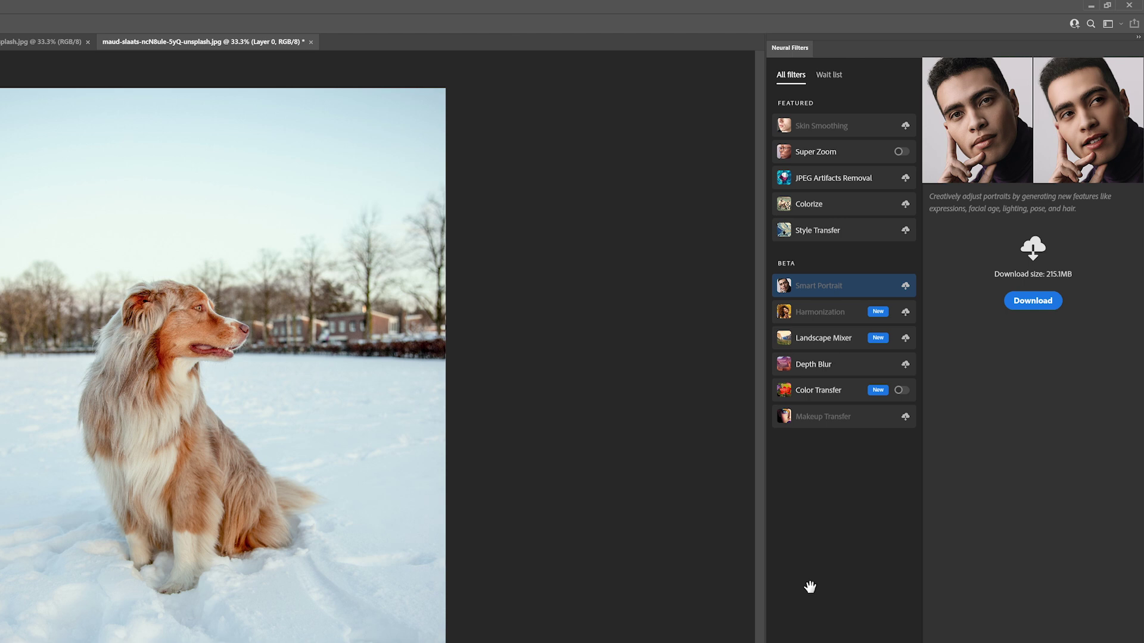
click(824, 180)
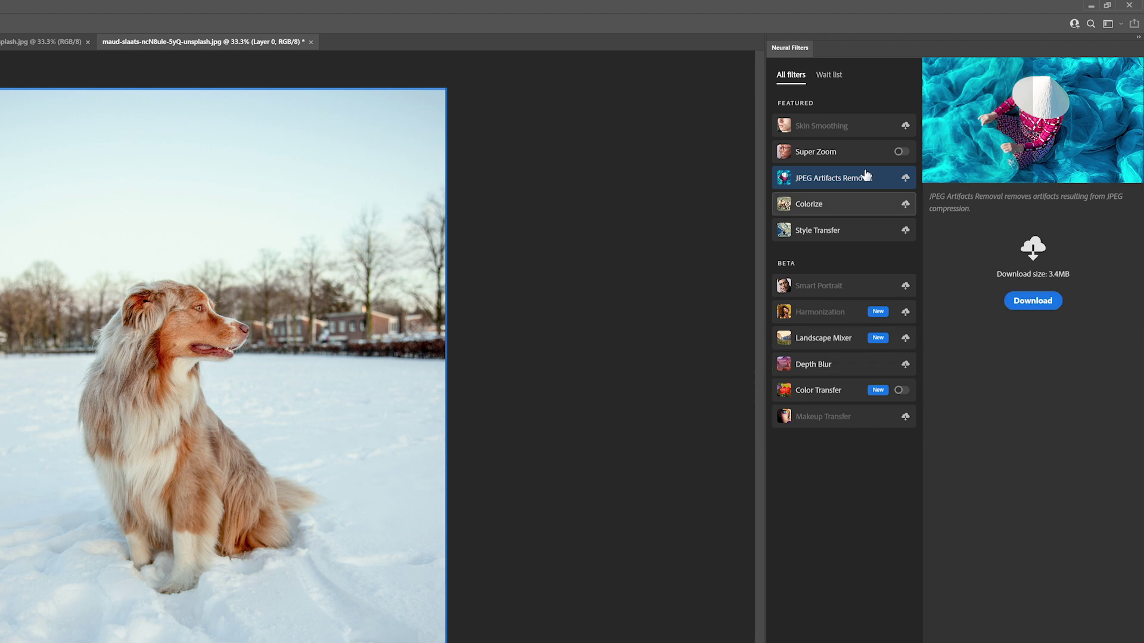
mouse_move(818, 201)
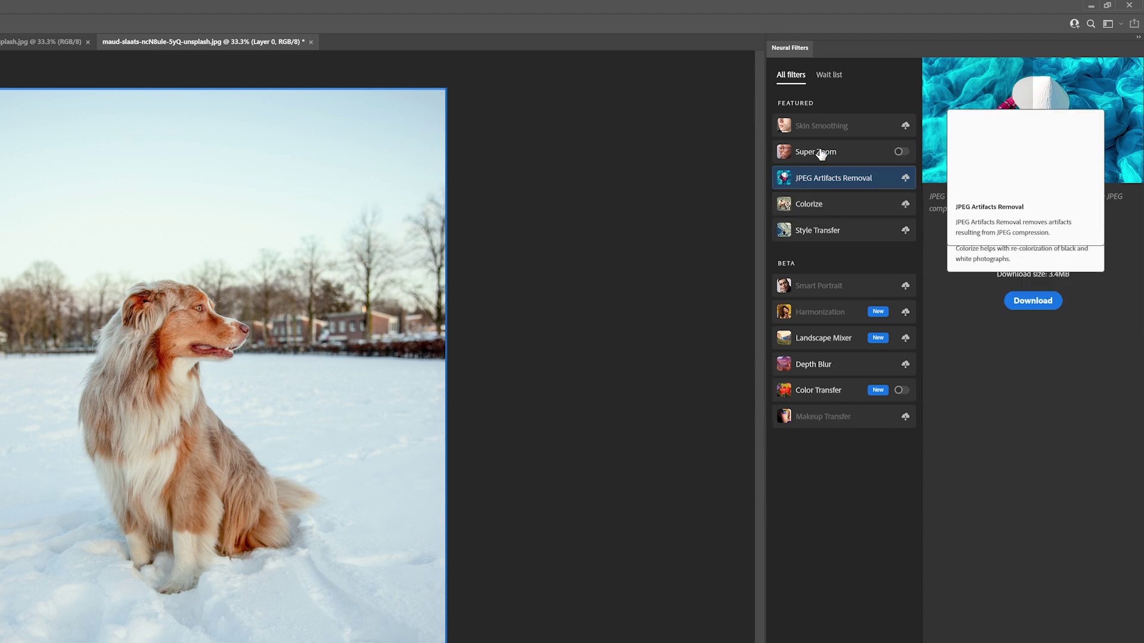
mouse_move(817, 154)
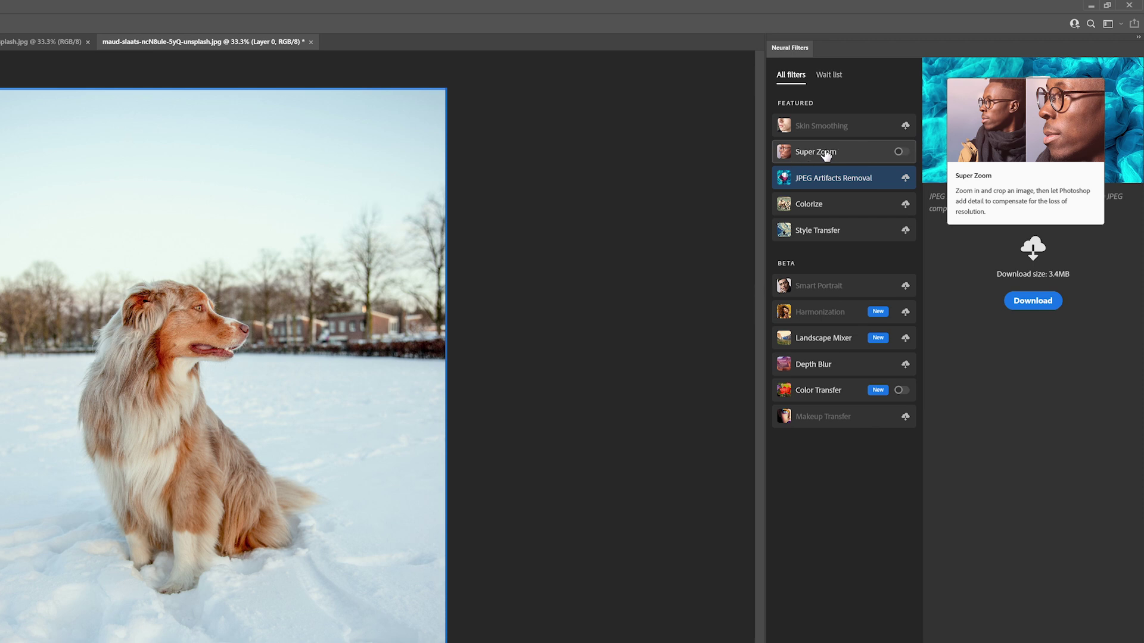
click(825, 154)
Step: Switch Super Zoom on at 3x, dragging the preview so the dog sits lower
click(901, 152)
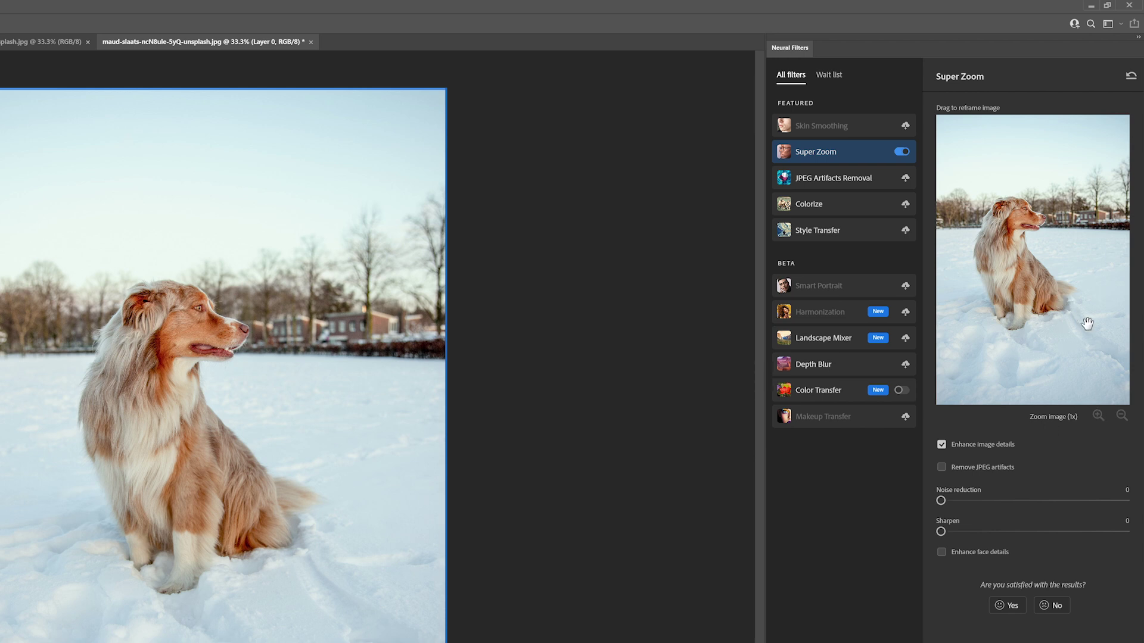
click(1098, 416)
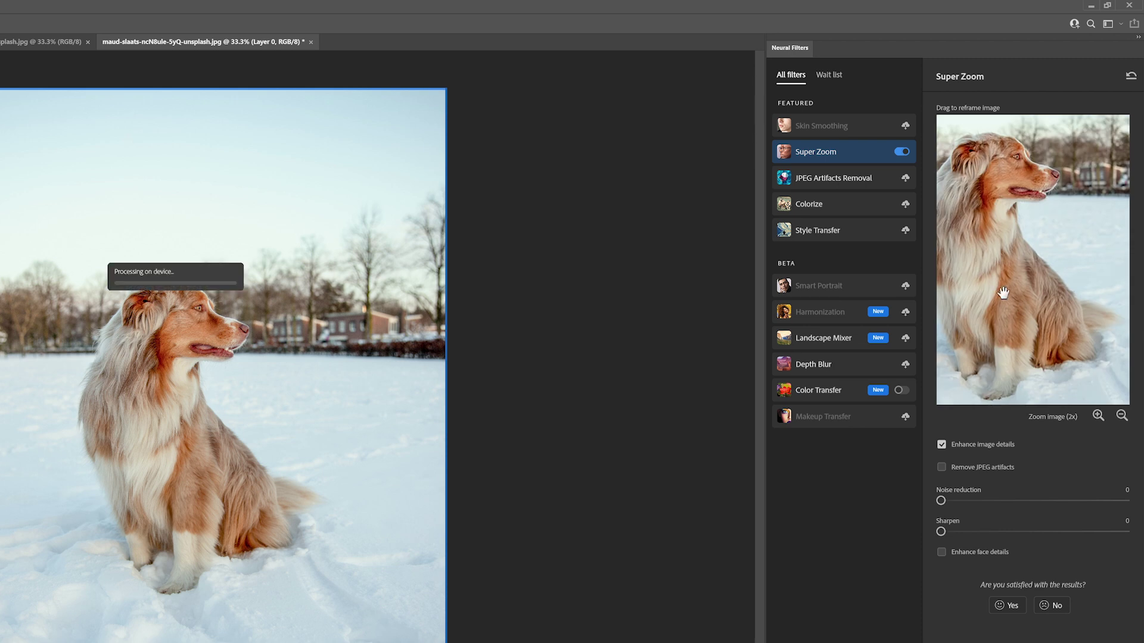
drag(1026, 283, 1045, 352)
click(1096, 416)
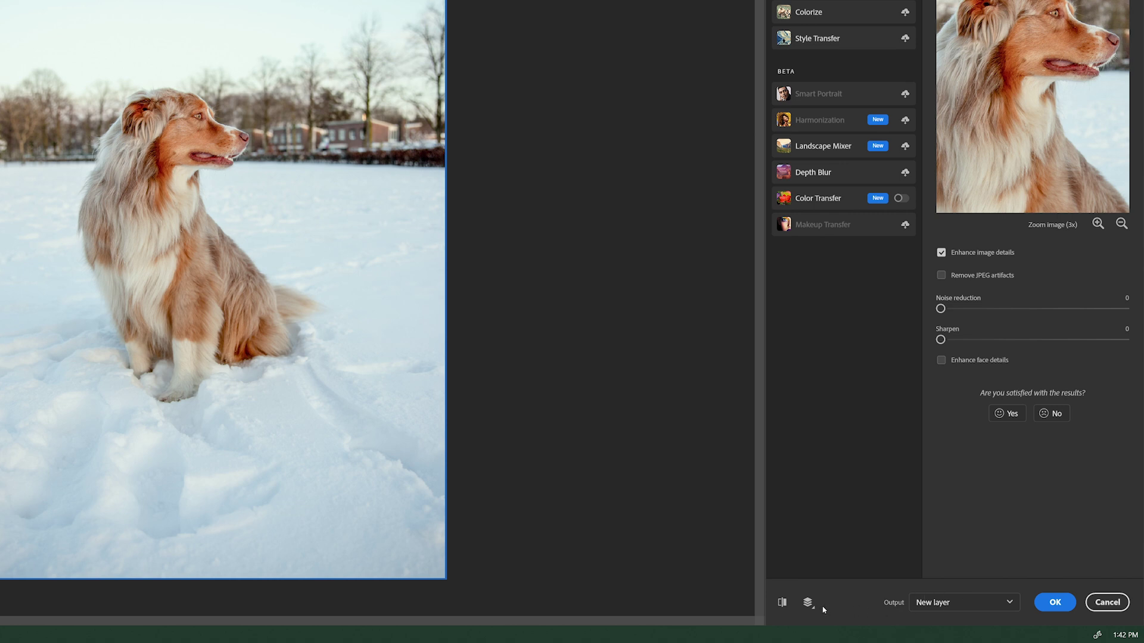
Step: Set Super Zoom's output to New document and apply the filter
click(1011, 606)
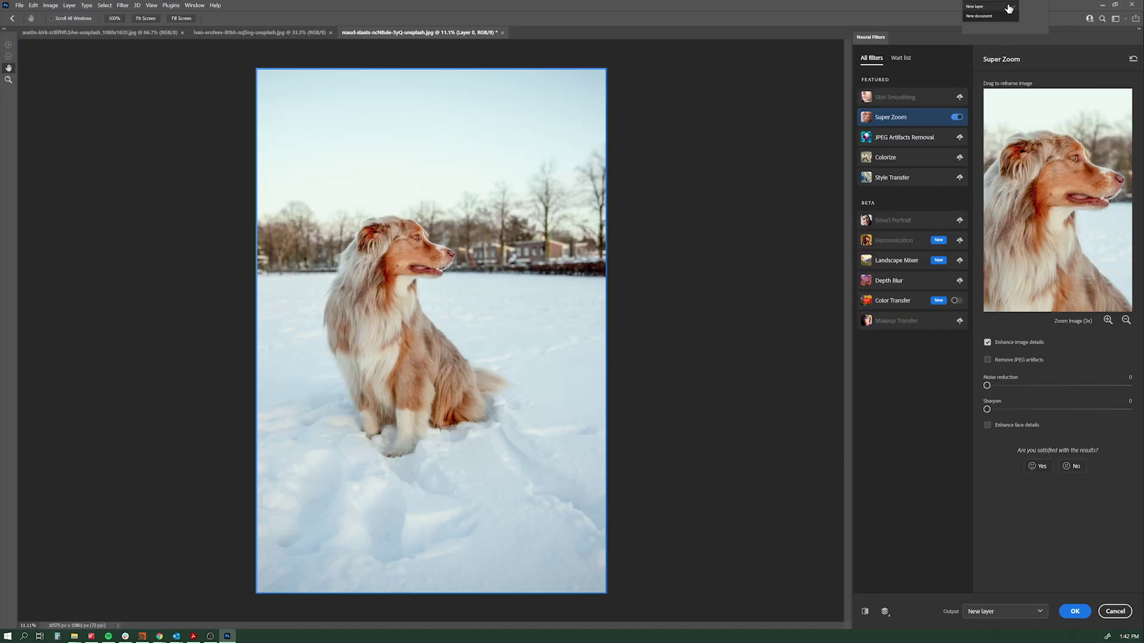
click(980, 16)
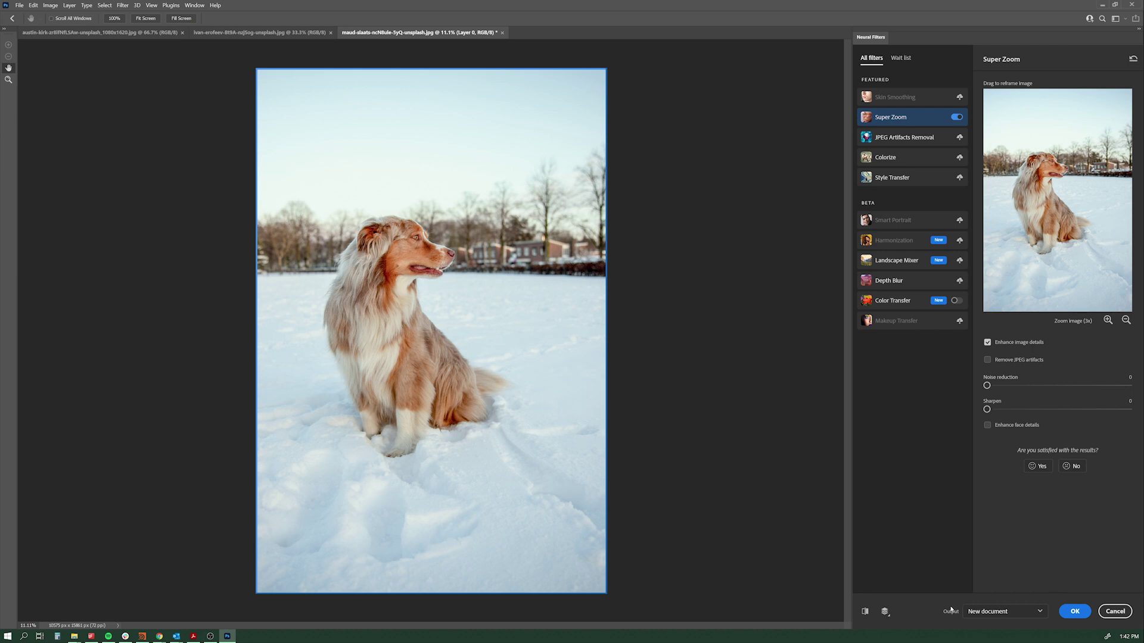
click(1074, 612)
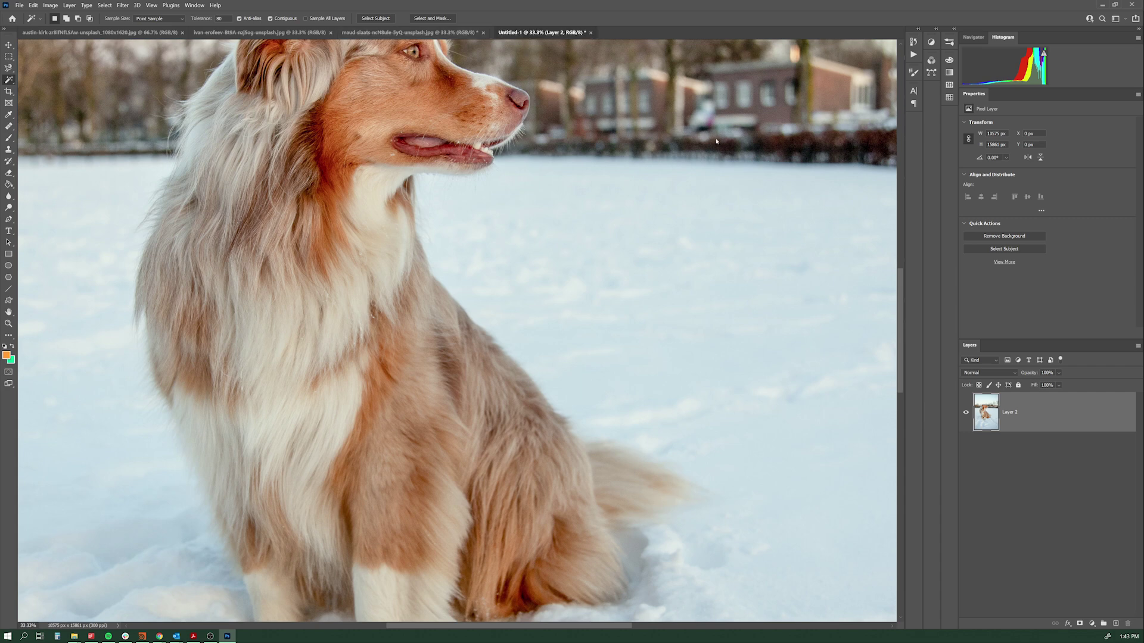
Step: Float Untitled-1 in its own window framed on the dog's head, then select the original with the Move tool
drag(716, 141, 757, 64)
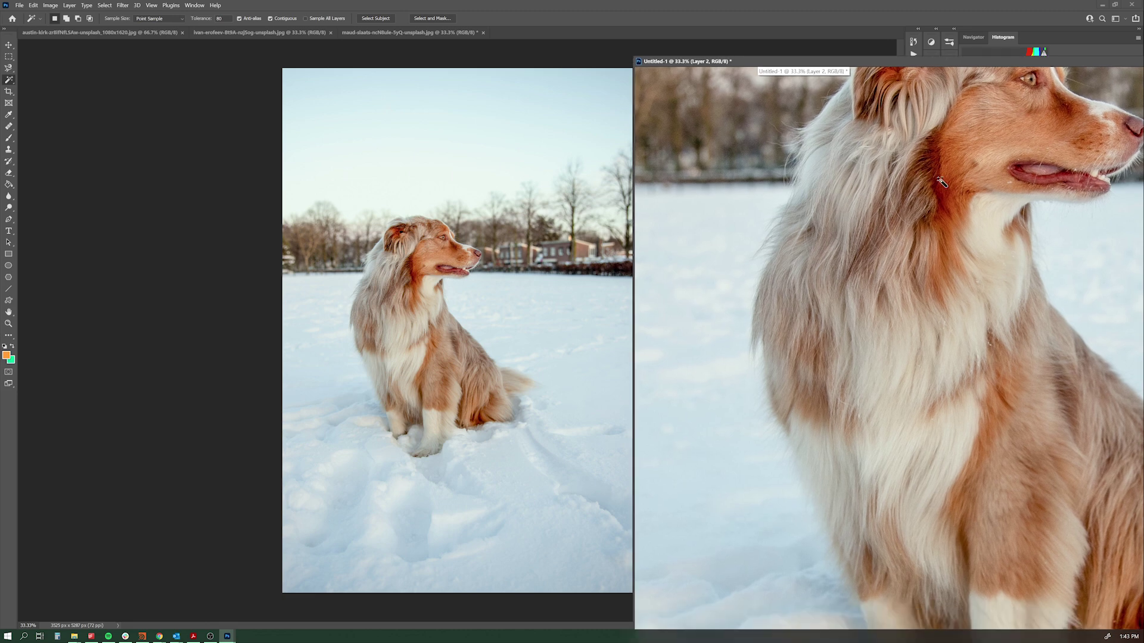
drag(939, 180, 850, 335)
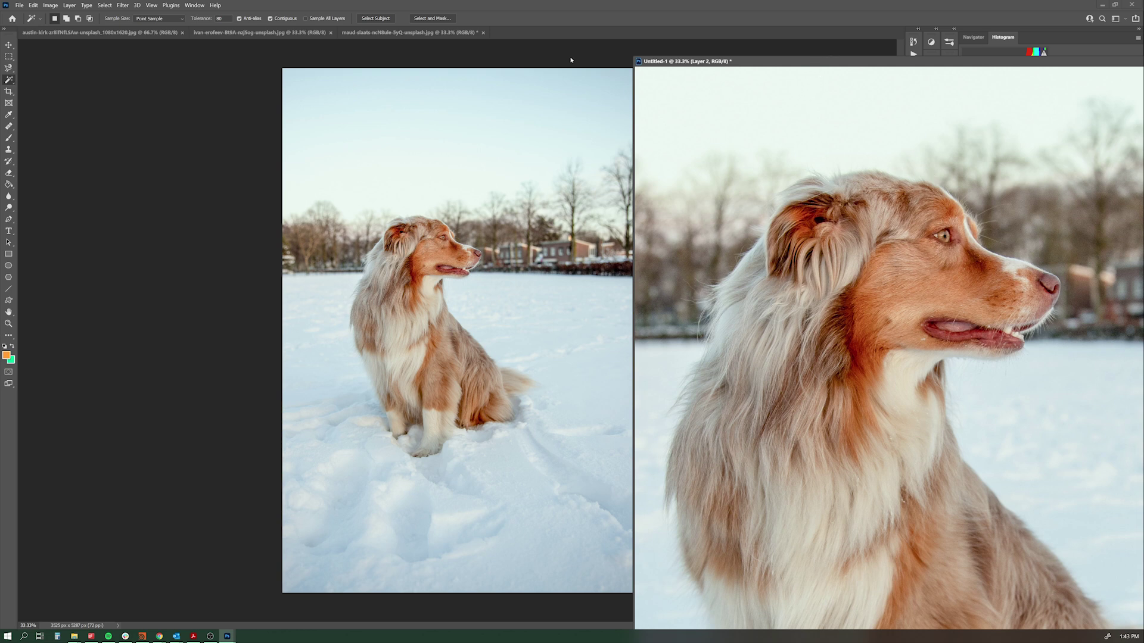
click(180, 208)
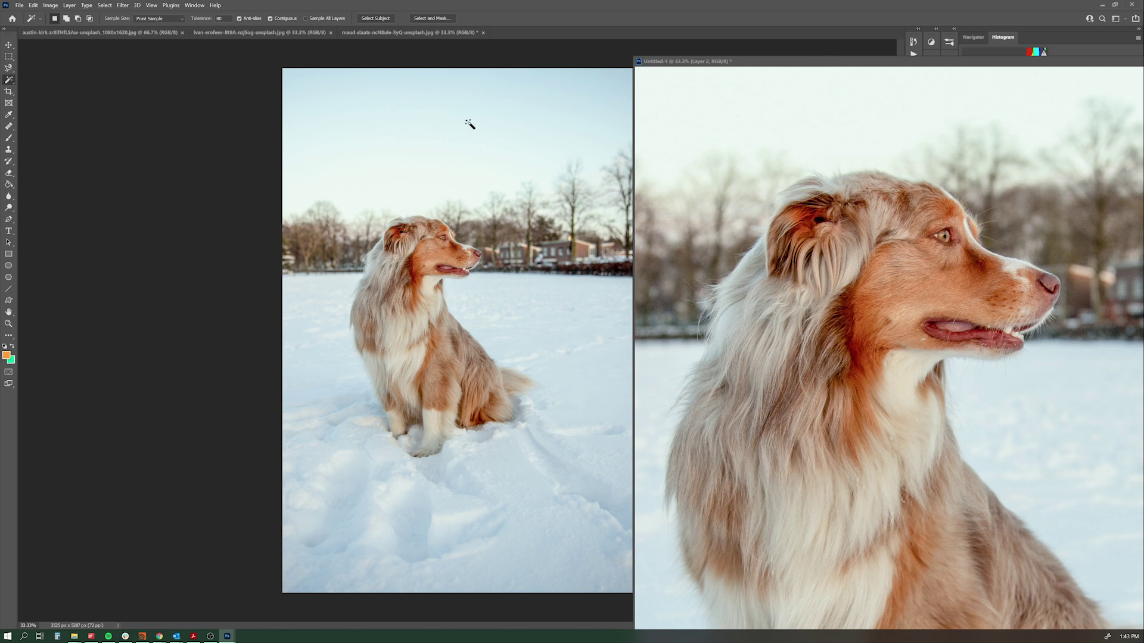
click(8, 45)
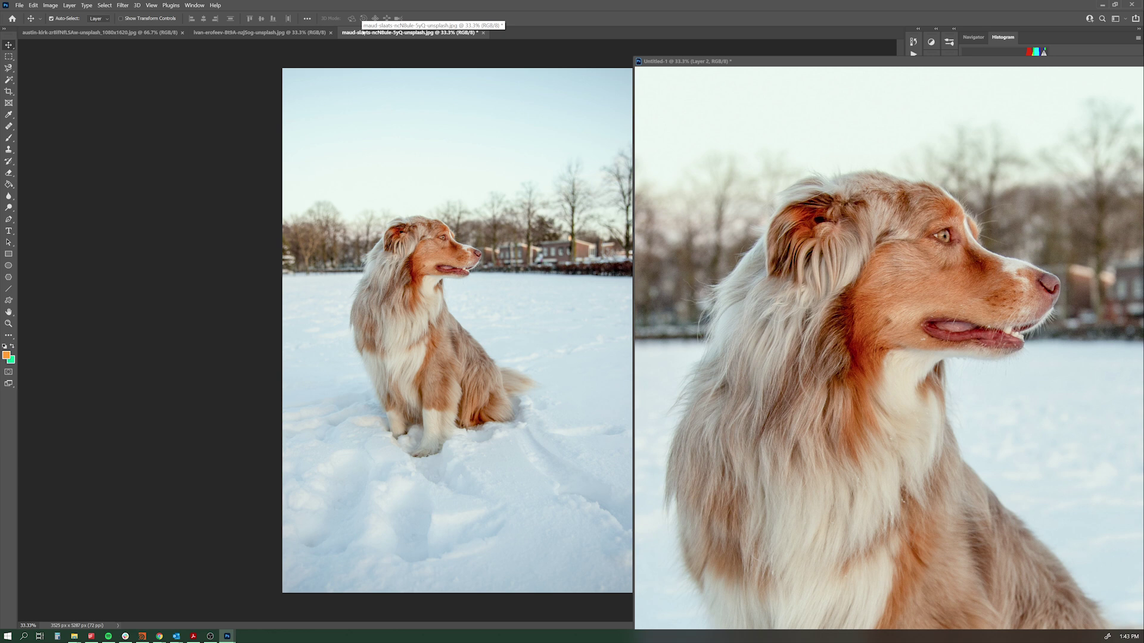
Step: Resize the original snow dog photo to 300 percent width in Image Size
click(44, 7)
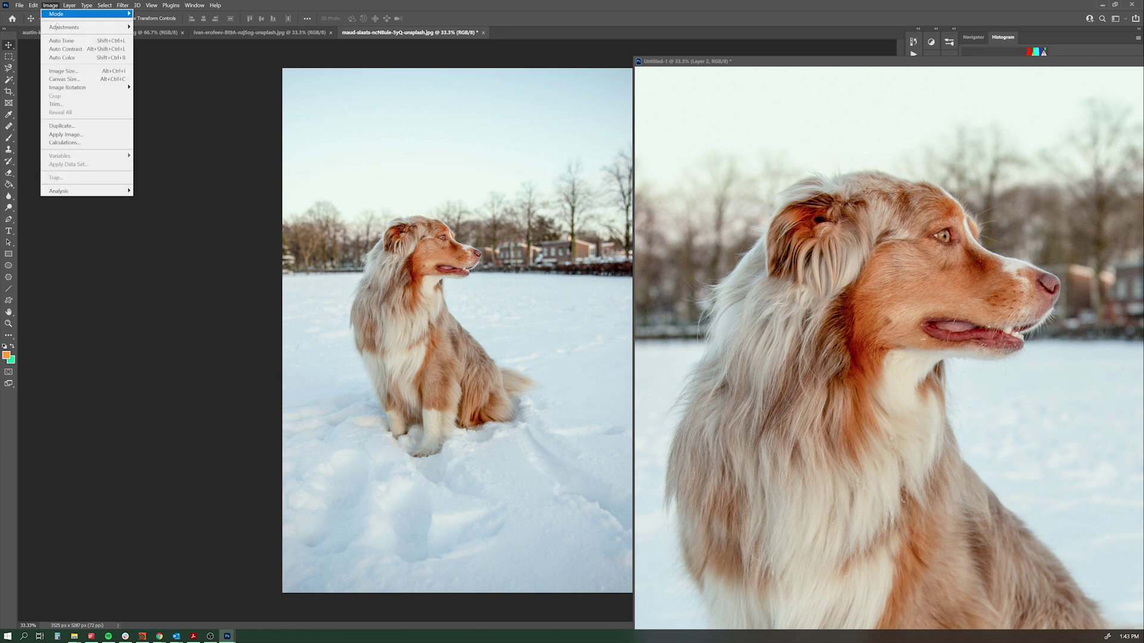
click(79, 71)
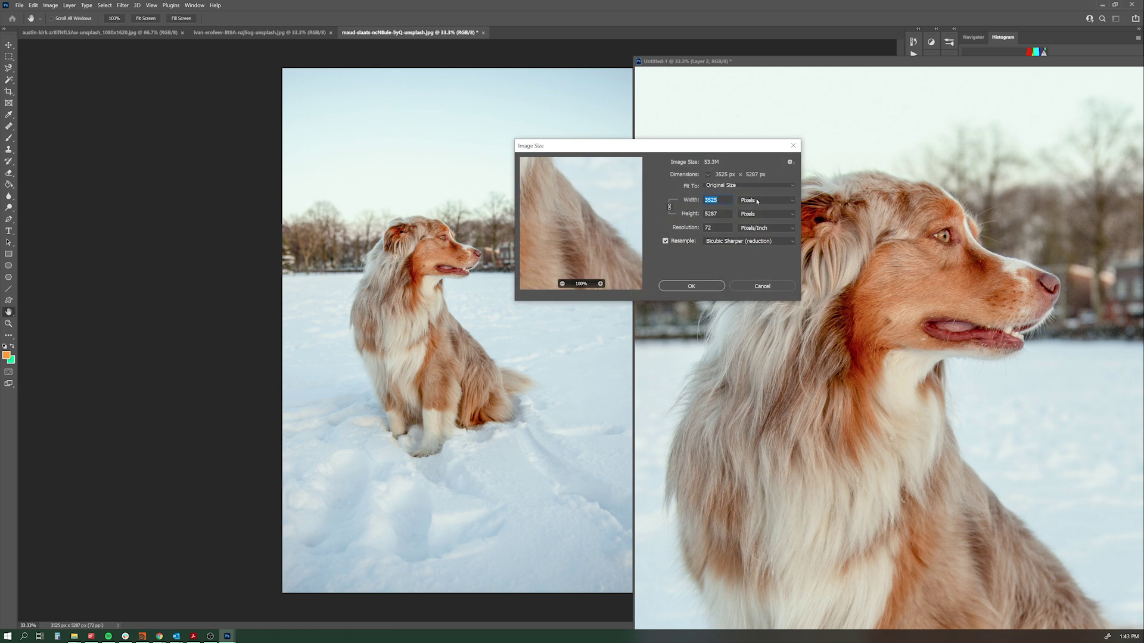
click(757, 202)
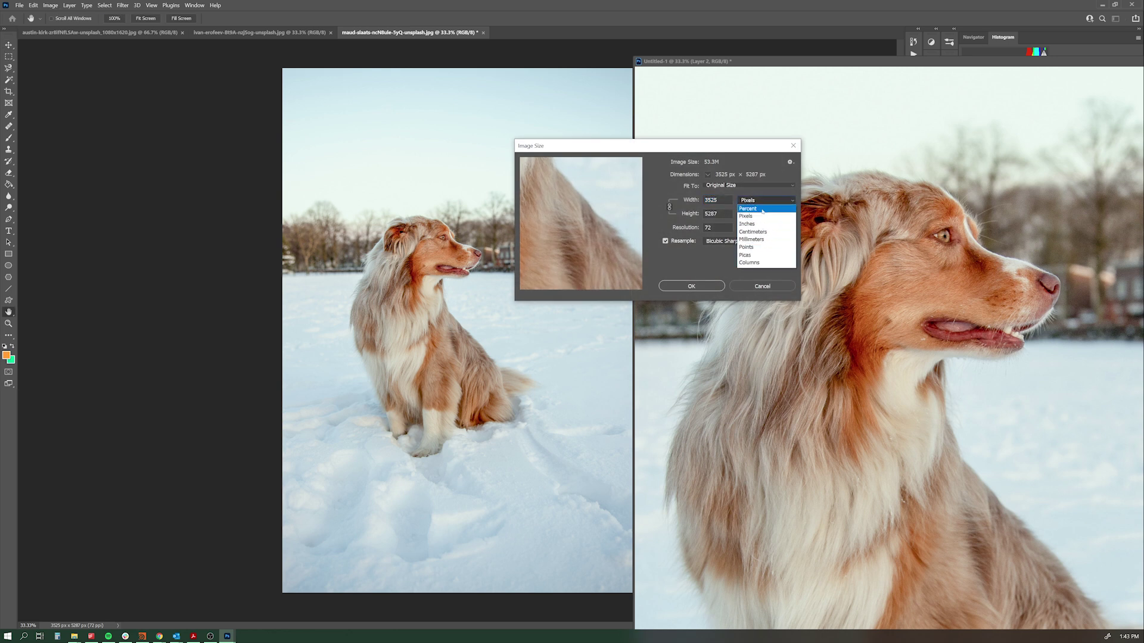
click(762, 210)
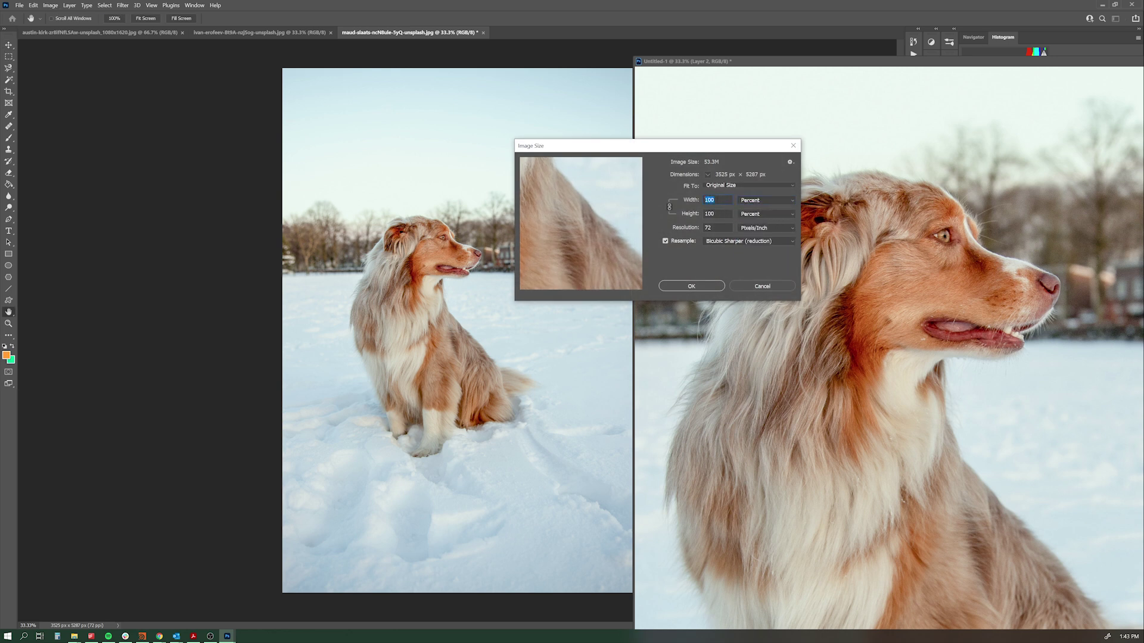
text(300)
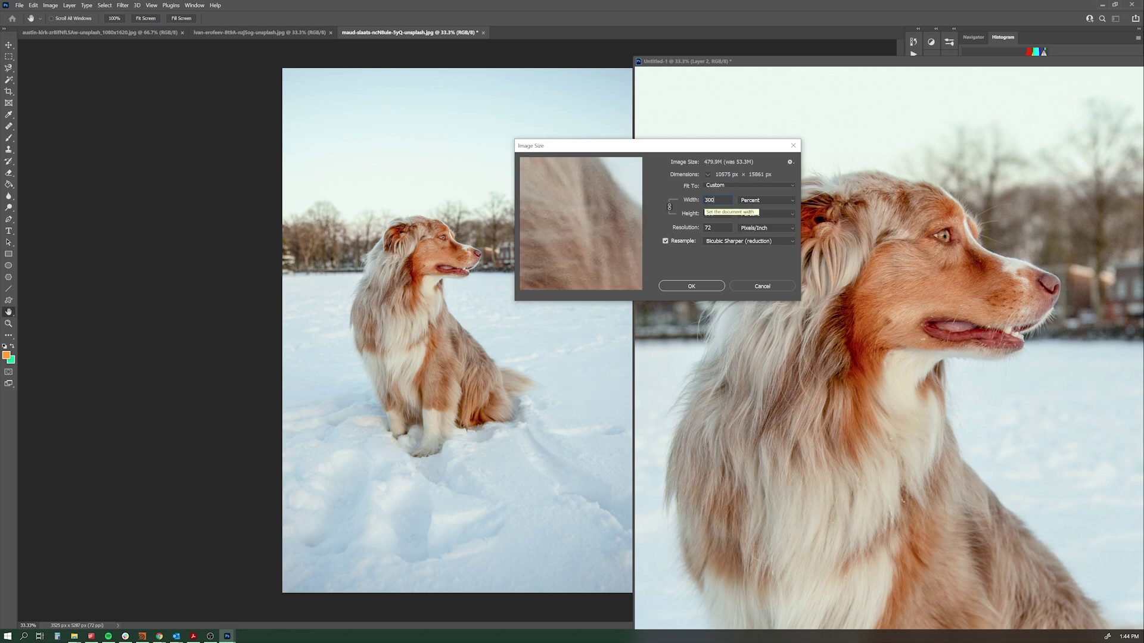
click(710, 288)
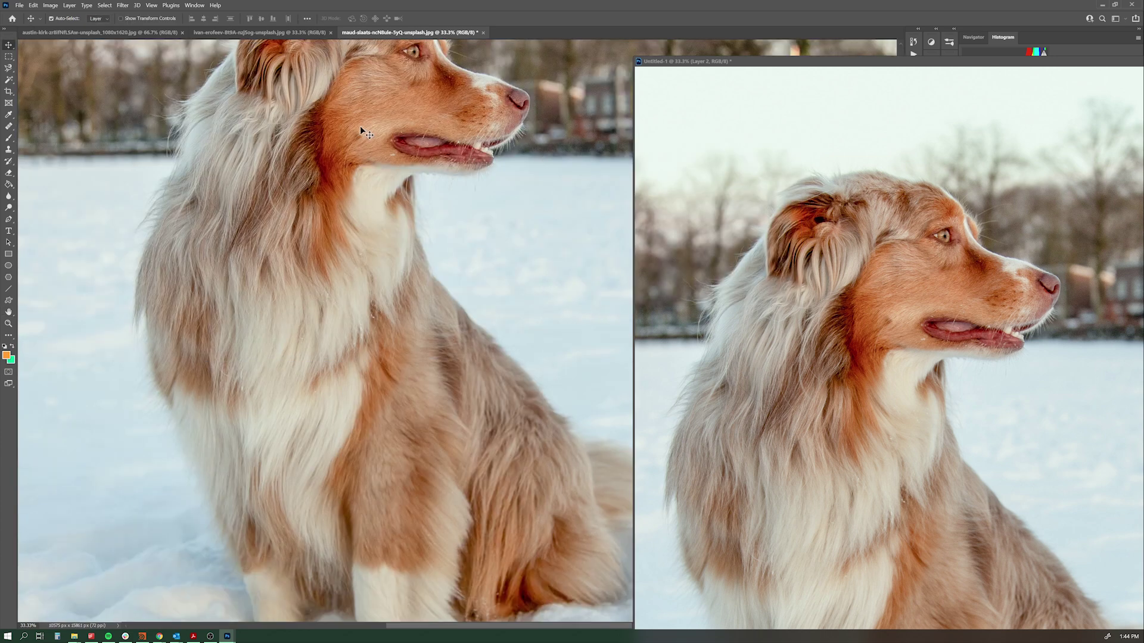
Step: Pan the upscaled image to view its left side
drag(319, 148, 375, 327)
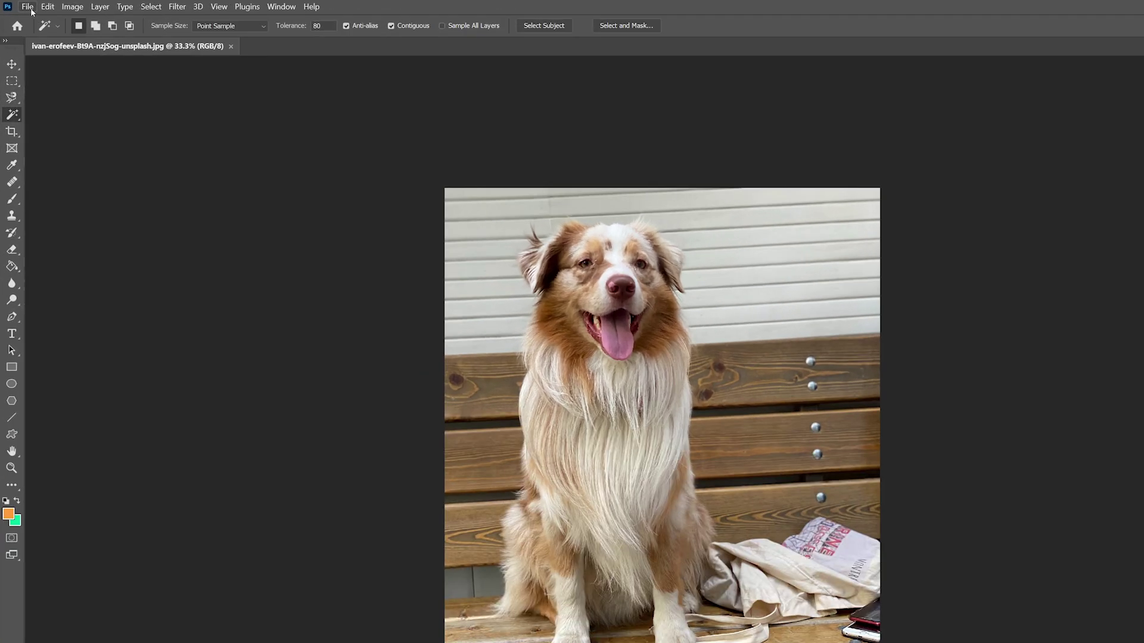
Step: Open the Image Processor from the File menu and choose Use Open Images as the source
click(19, 5)
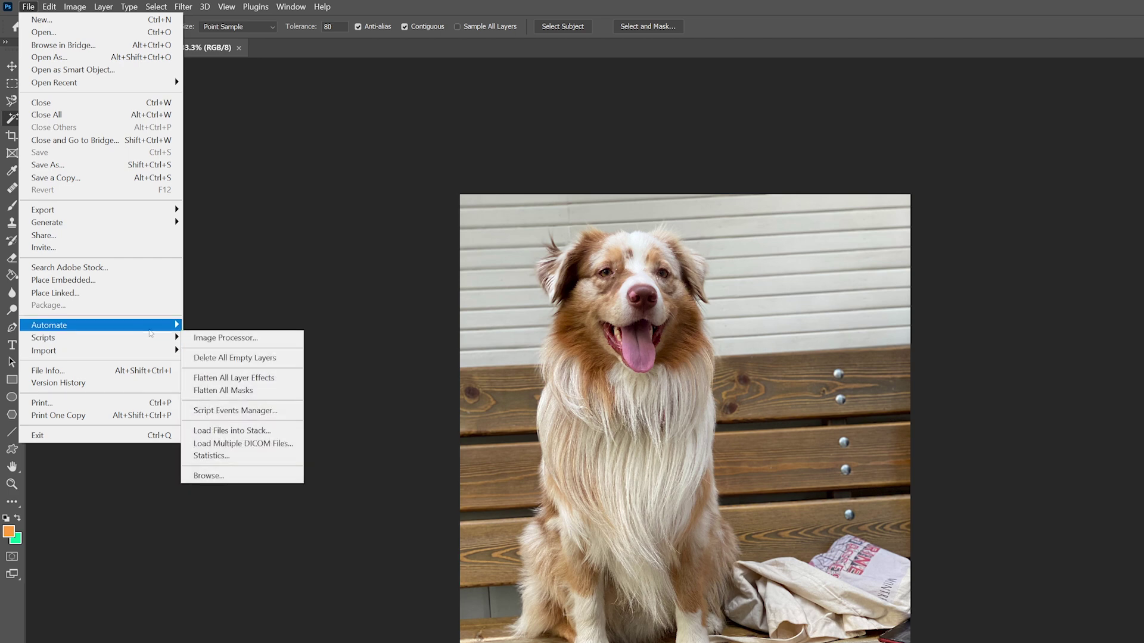
mouse_move(167, 339)
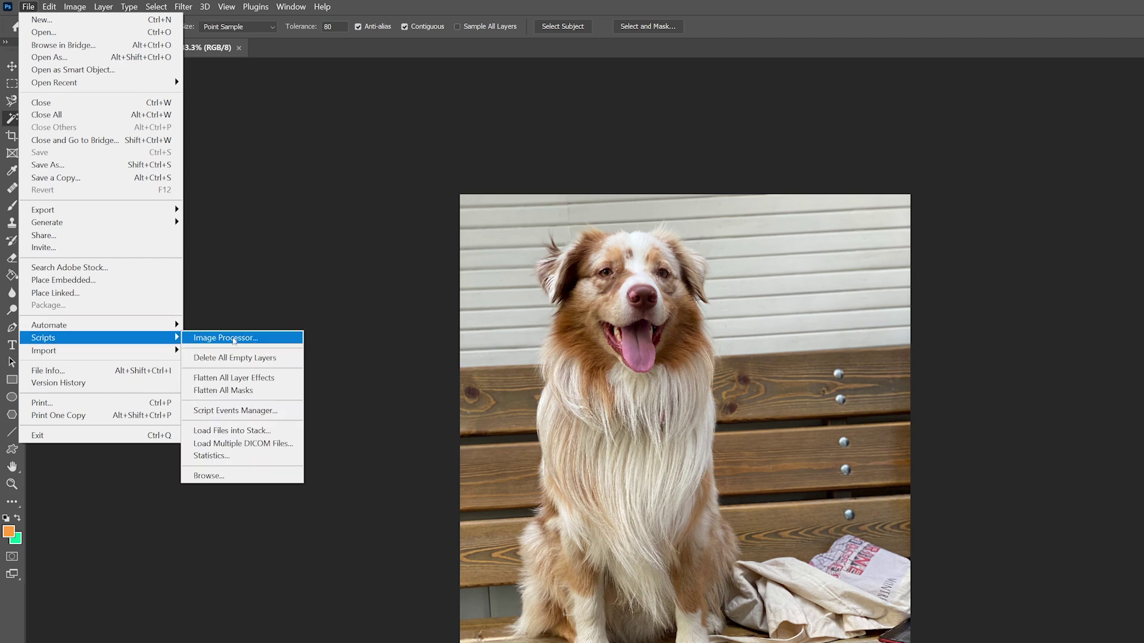
click(230, 337)
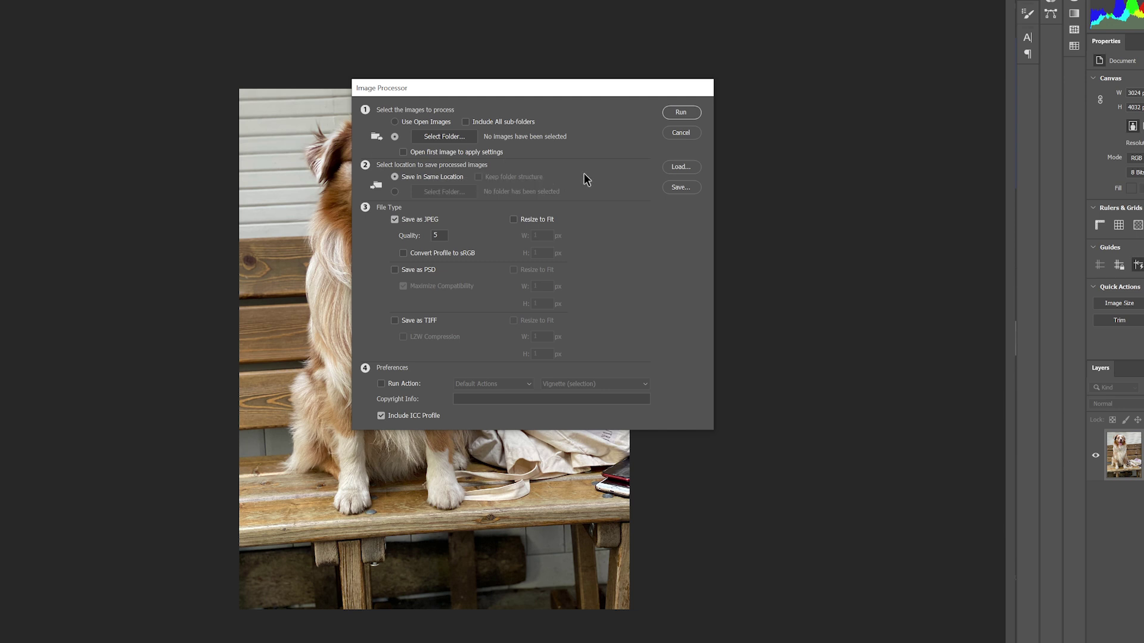
click(395, 122)
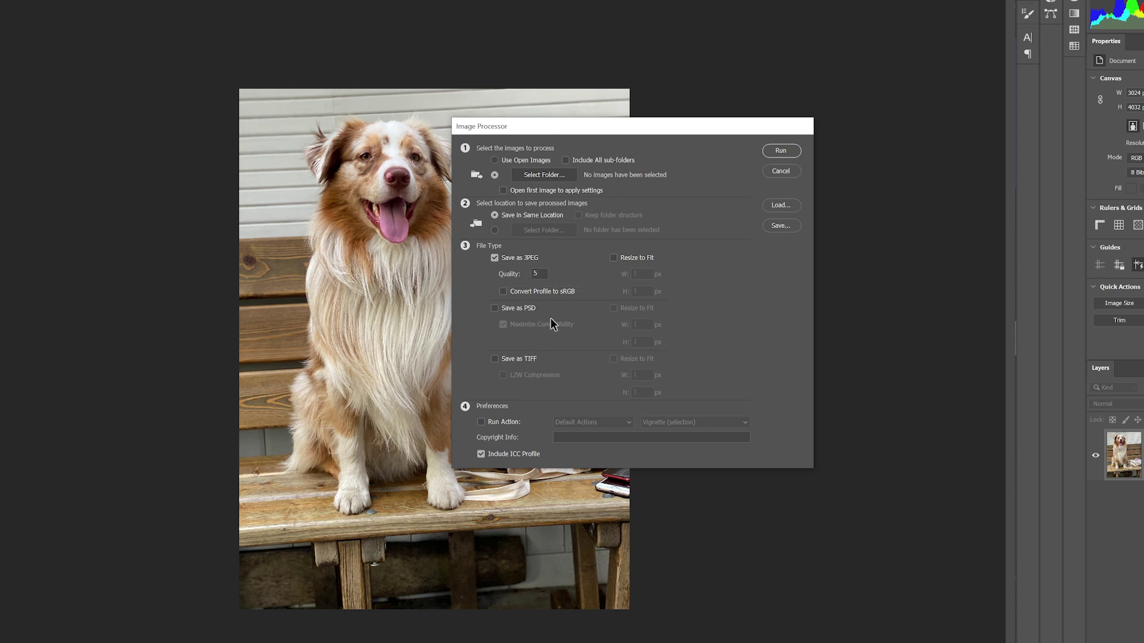
Step: Check Resize to Fit for the Save as JPEG output
click(614, 258)
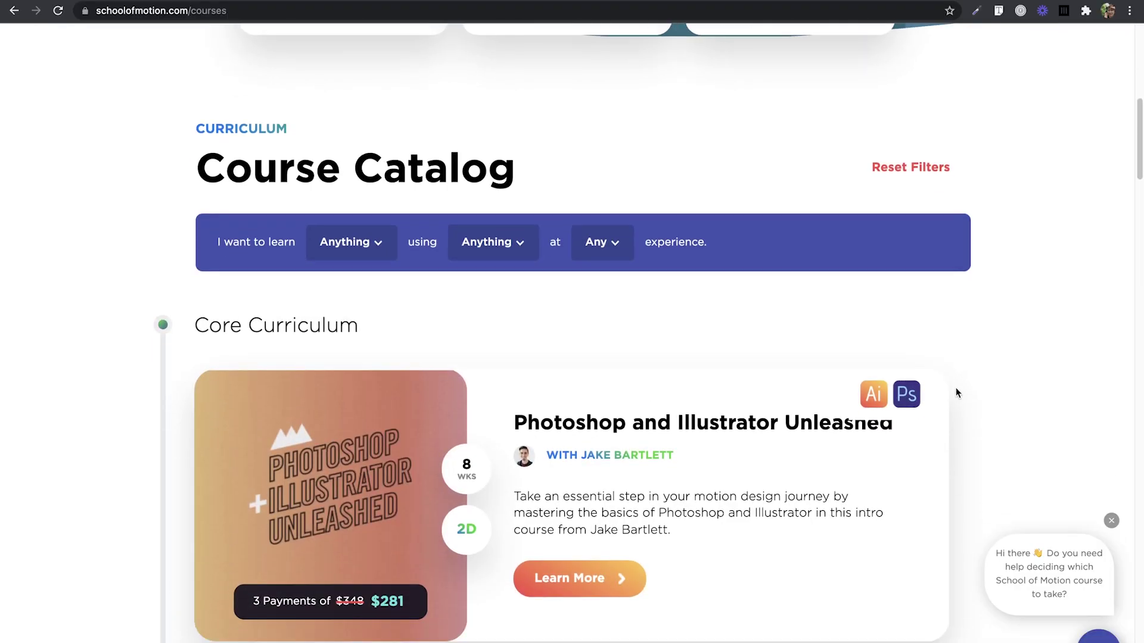
Step: Scroll the School of Motion course catalog down to the Professional Development section
scroll(956, 393, down, 8)
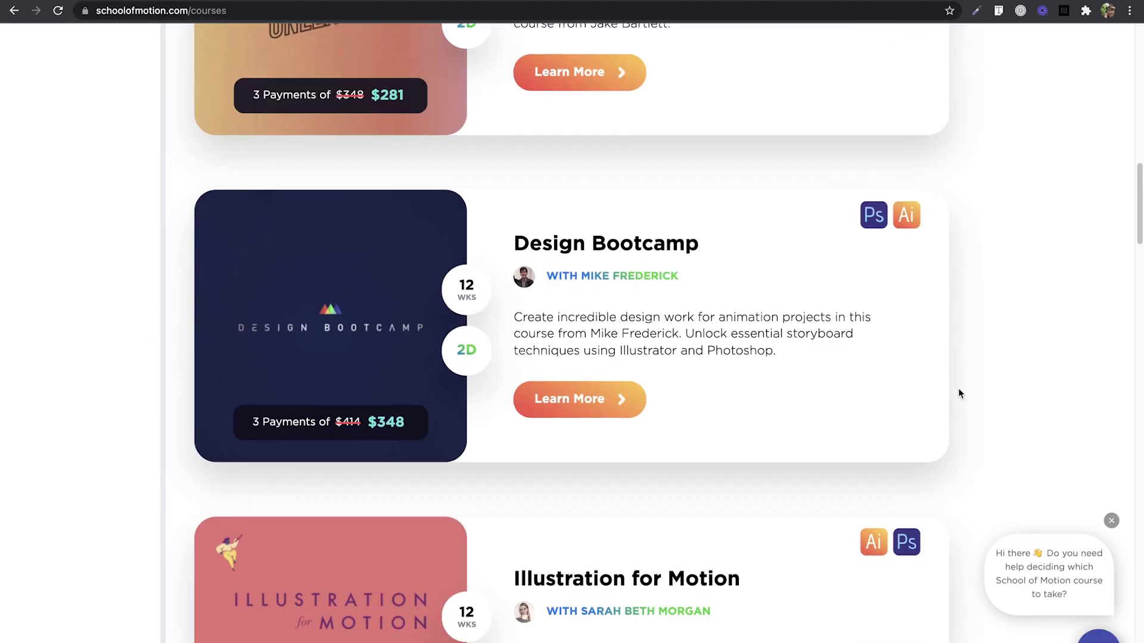
scroll(958, 394, down, 15)
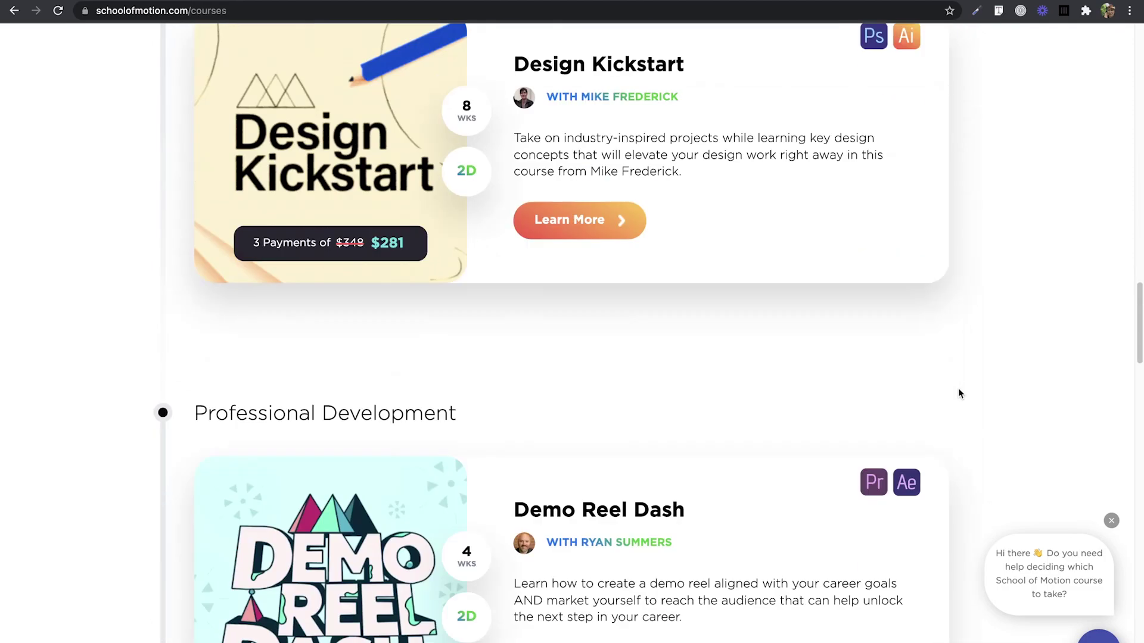